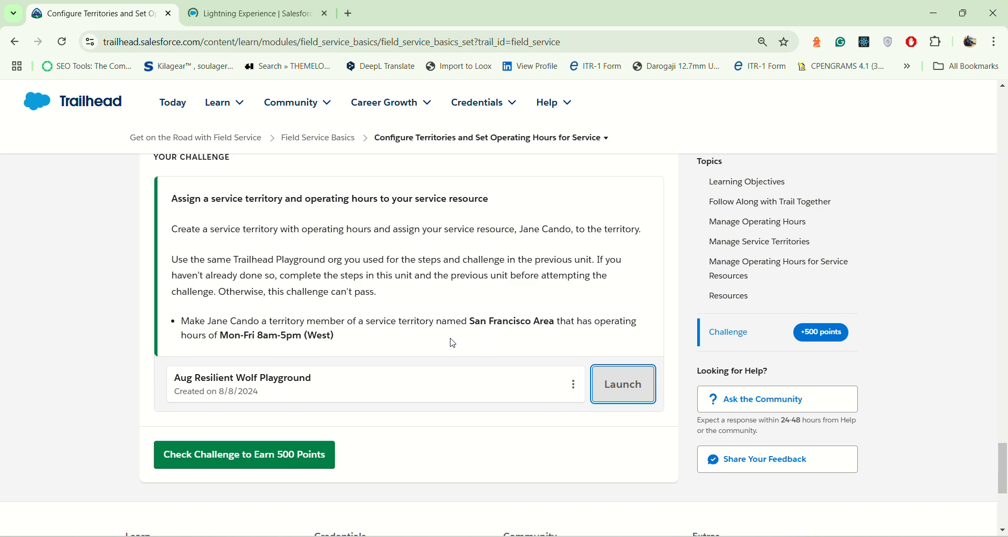
# Start an app search in the Salesforce playground and copy the words "service territory" from the Trailhead challenge text
pyautogui.click(286, 5)
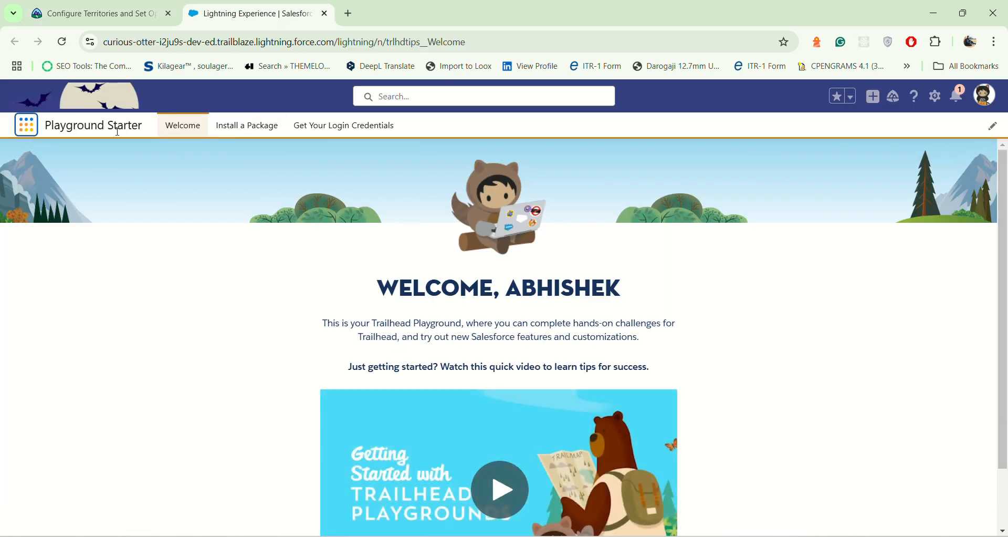
pyautogui.click(26, 125)
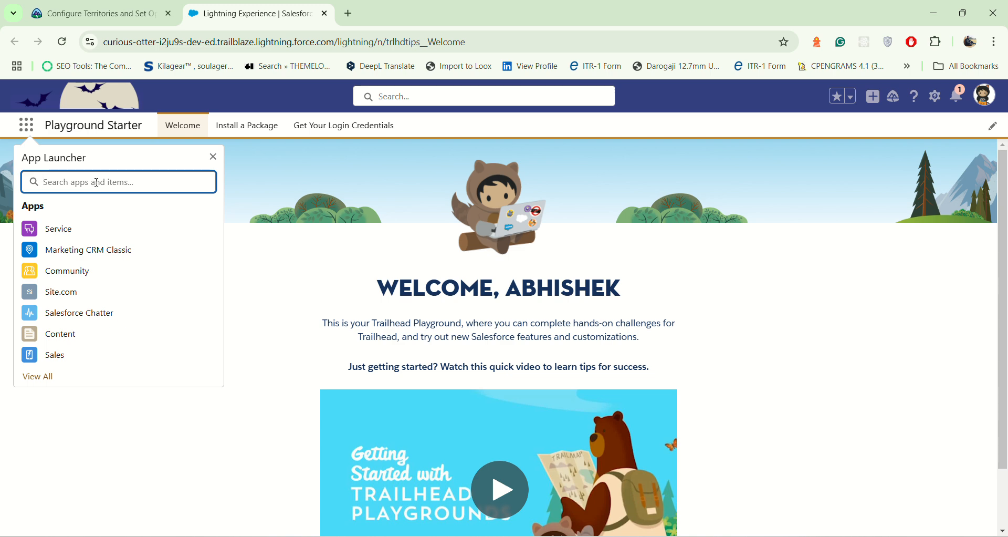
pyautogui.click(94, 13)
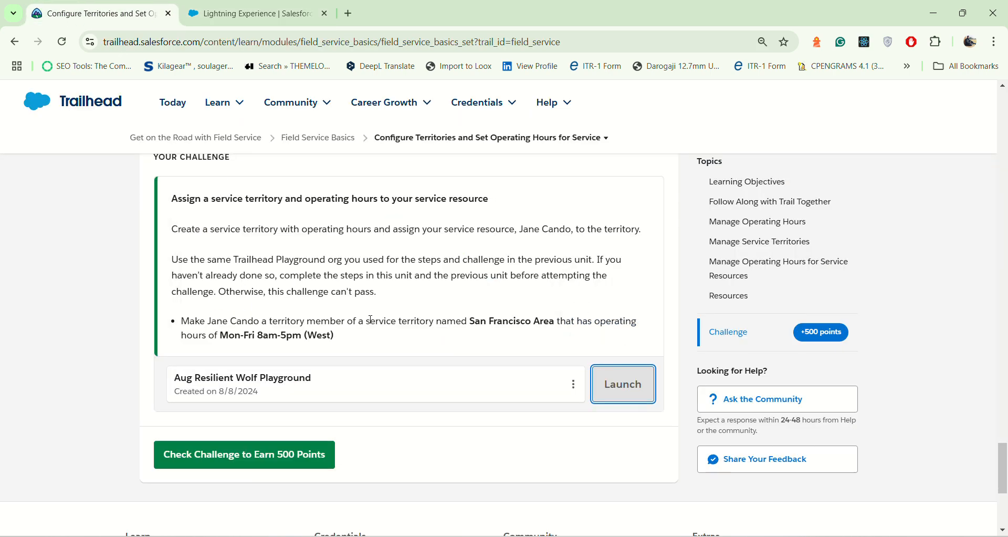
pyautogui.moveTo(372, 320); pyautogui.dragTo(422, 335)
pyautogui.click(366, 322)
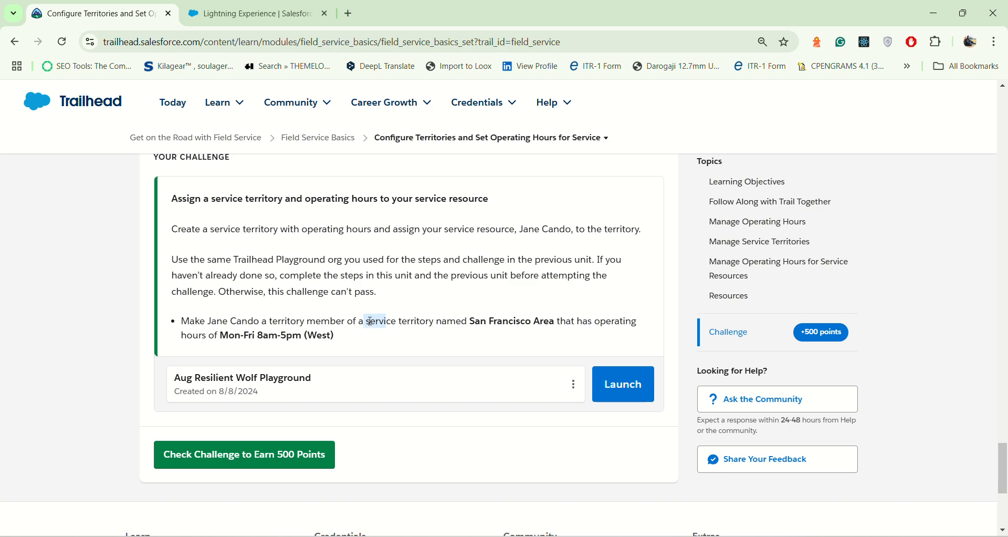
pyautogui.moveTo(369, 323); pyautogui.dragTo(431, 336)
pyautogui.hotkey('ctrl', 'c')
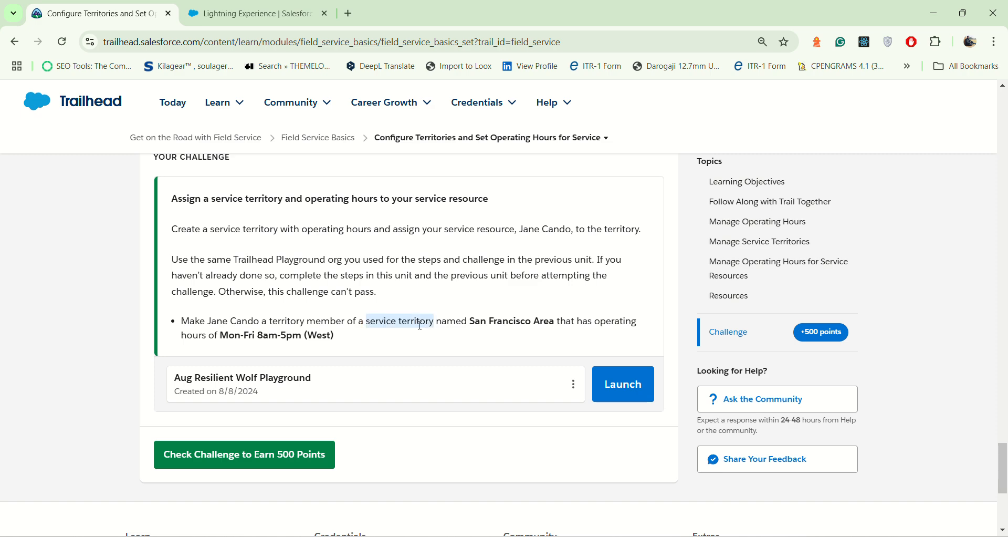
# Search the playground's apps and items for "service territor" and open Service Territories
pyautogui.click(256, 9)
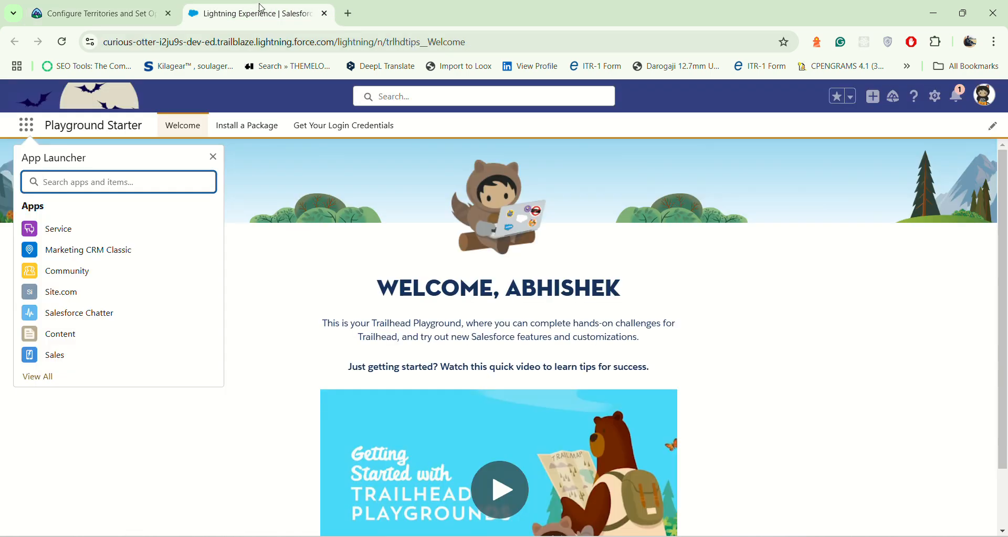
pyautogui.hotkey('ctrl', 'v')
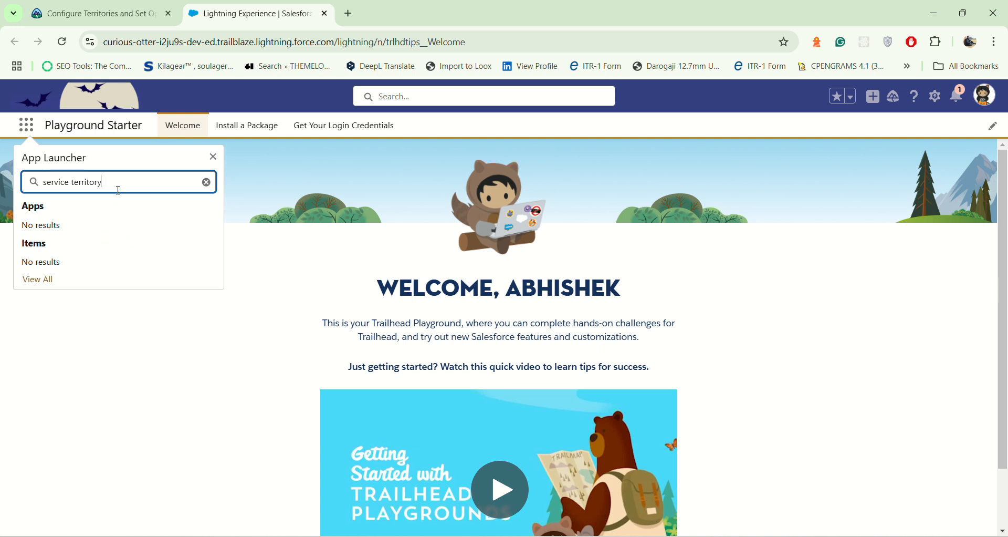
pyautogui.press('BackSpace')
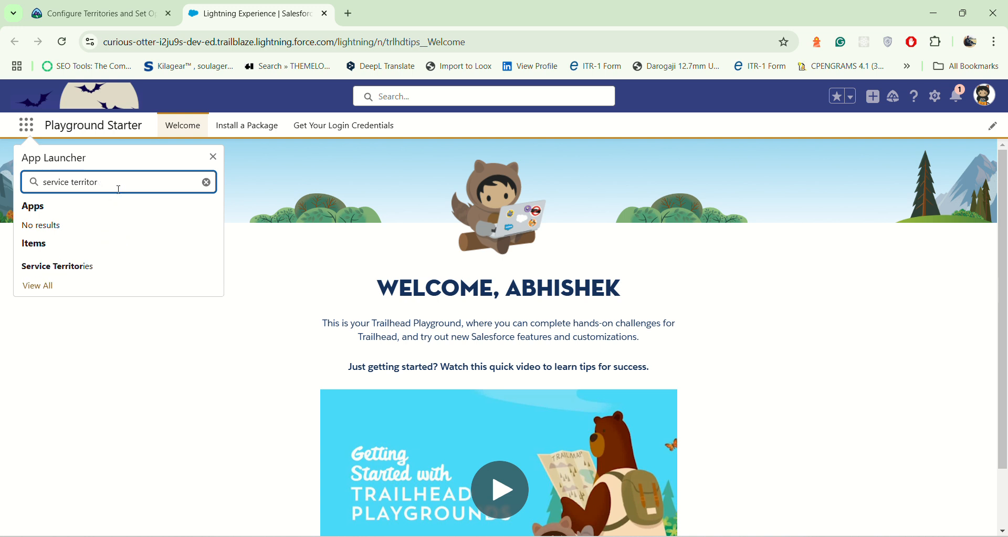
pyautogui.click(73, 267)
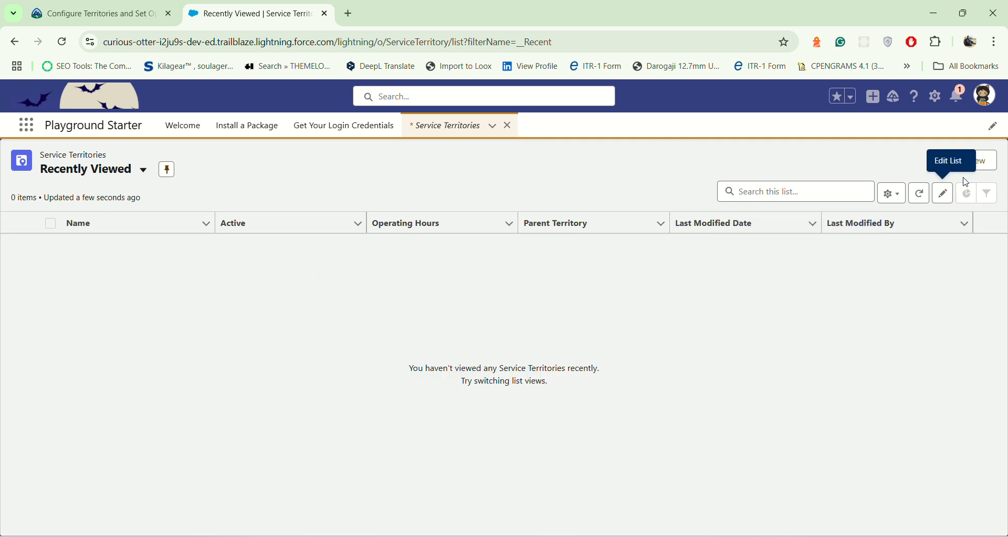
# Check the All Service Territories and My Service Territories list views for existing records
pyautogui.click(113, 170)
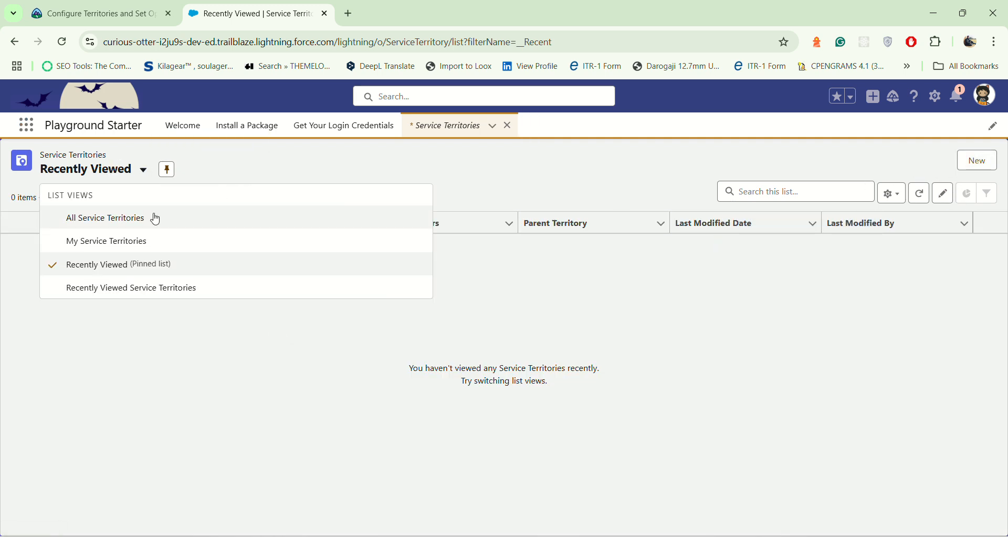
pyautogui.click(164, 219)
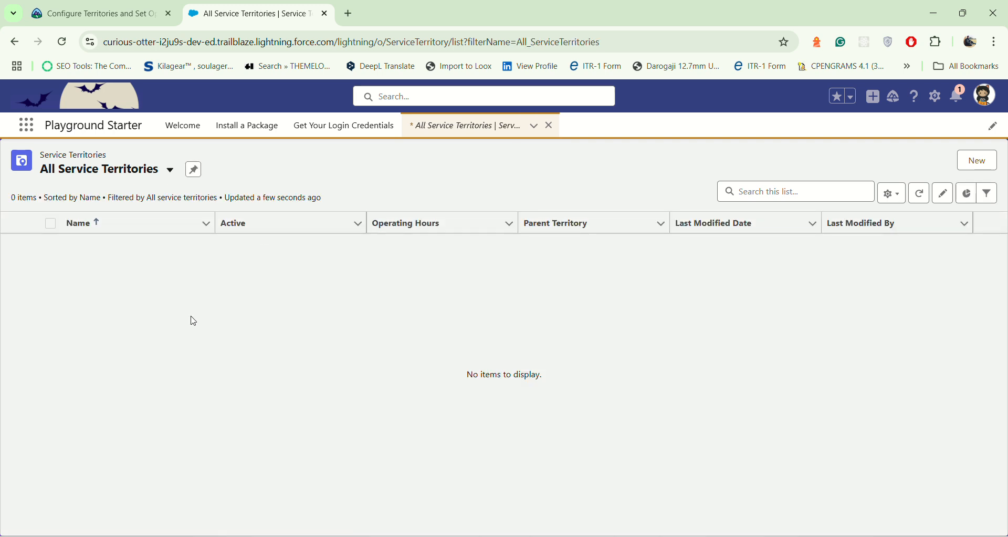
pyautogui.click(92, 175)
pyautogui.click(116, 240)
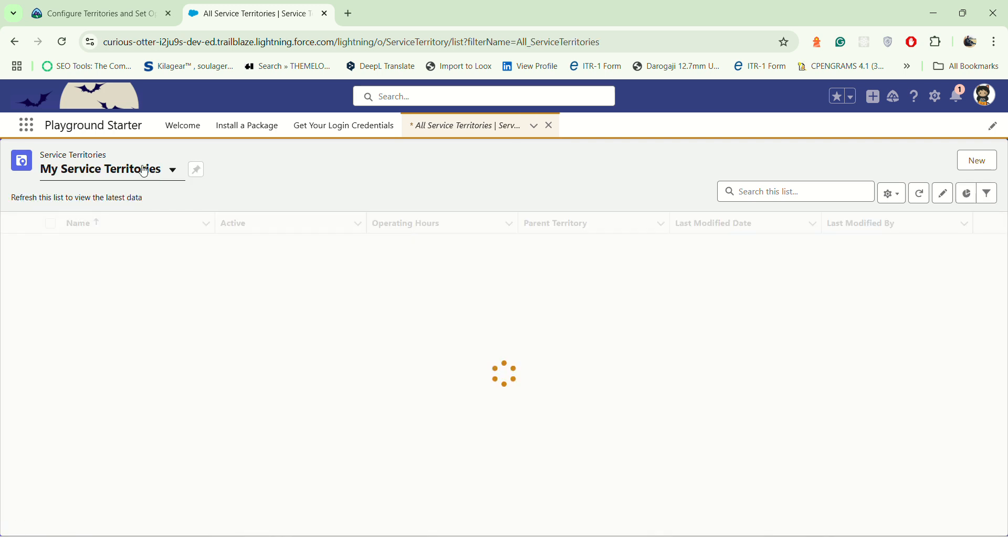
pyautogui.click(151, 179)
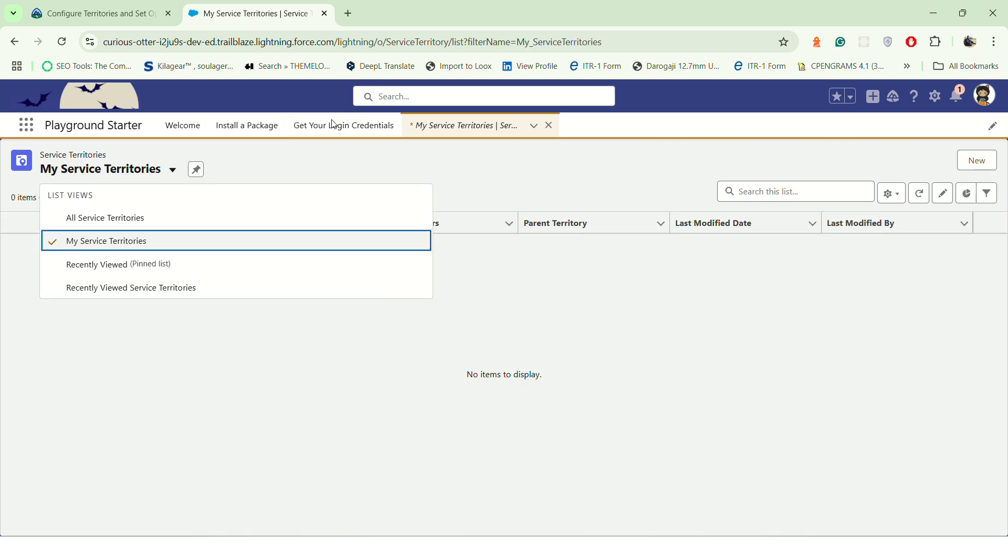
pyautogui.click(162, 263)
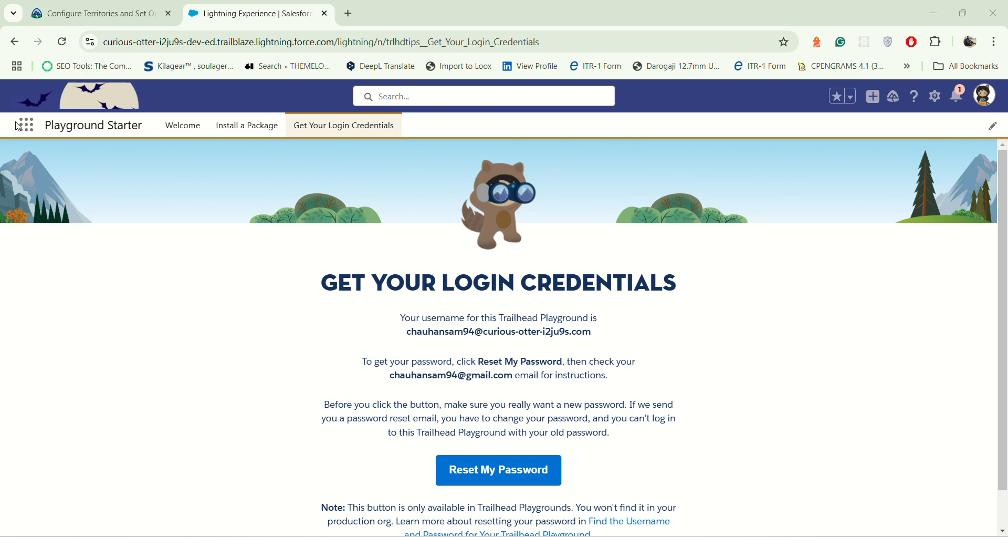
# Find the Manage Operating Hours instructions in the Trailhead unit and pick out the item name Operating Hours
pyautogui.click(137, 18)
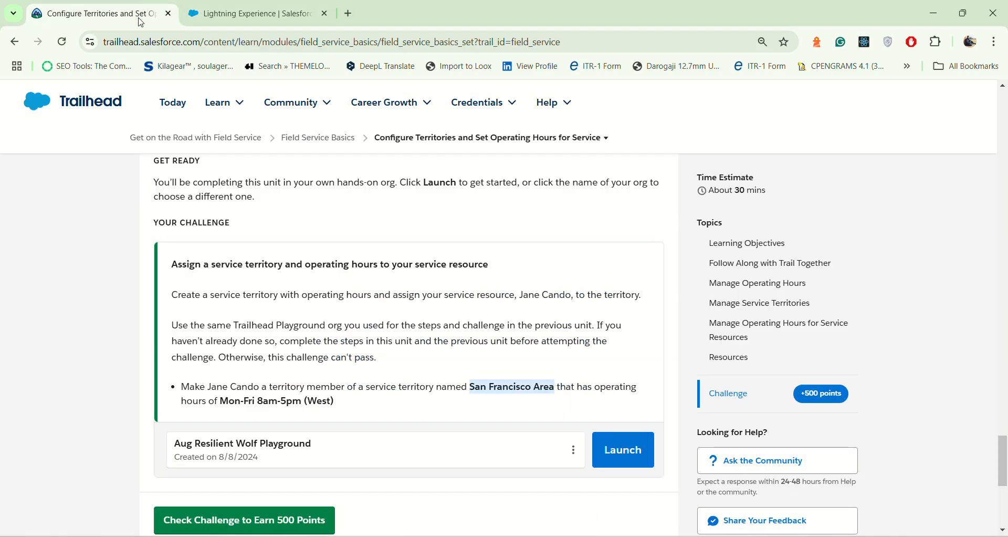
pyautogui.scroll(15, 288, 389)
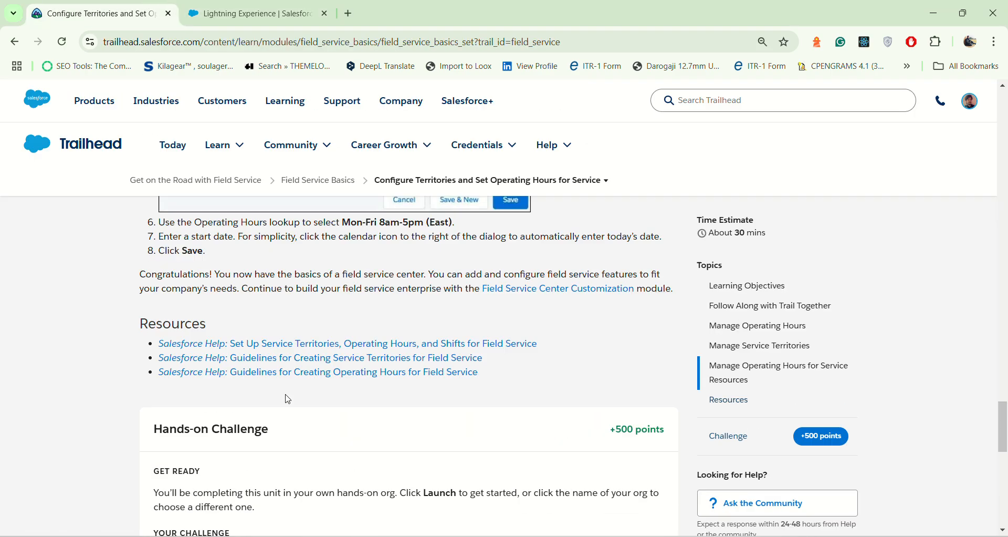
pyautogui.scroll(10, 288, 389)
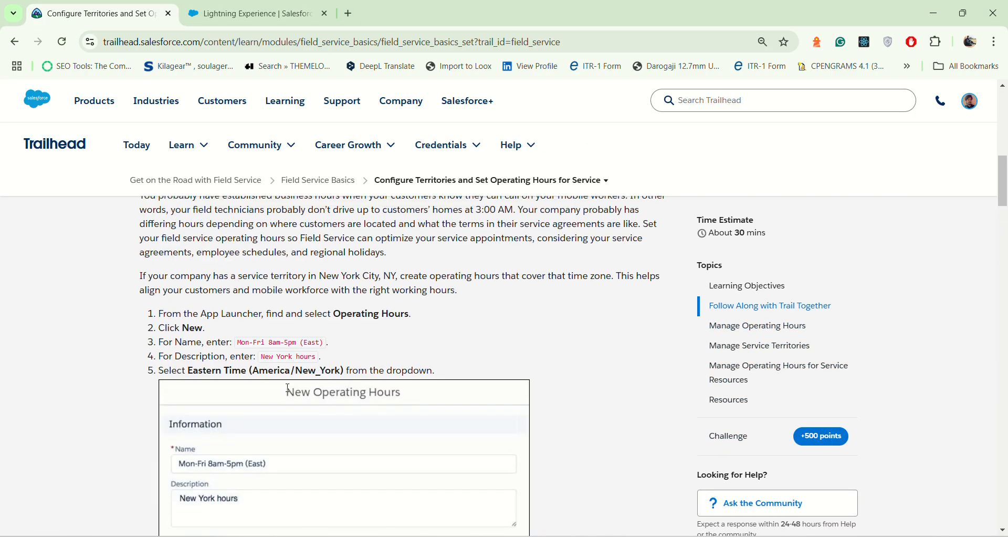
pyautogui.scroll(-3, 250, 405)
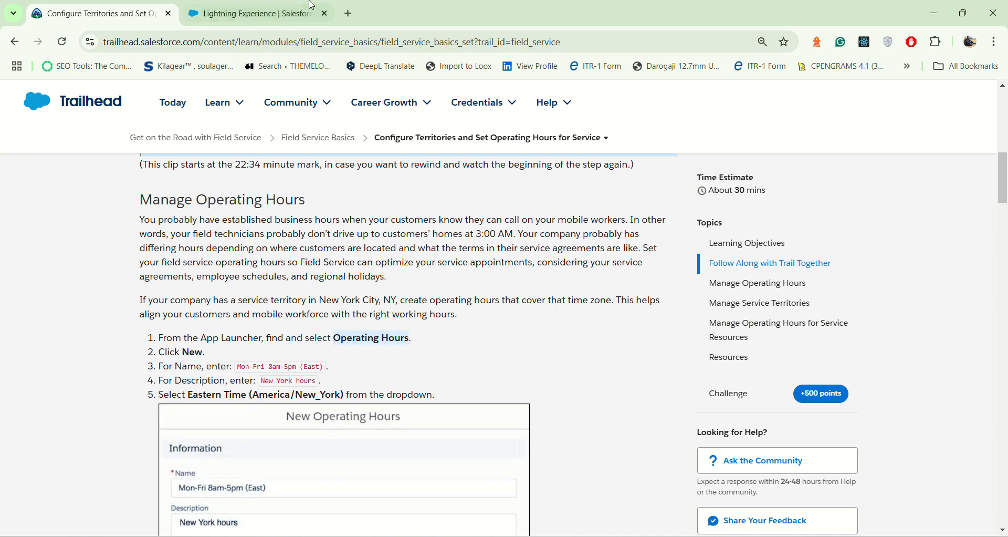
# Search the Salesforce playground's apps and items for "Operating Hours" and open the Operating Hours list
pyautogui.click(250, 14)
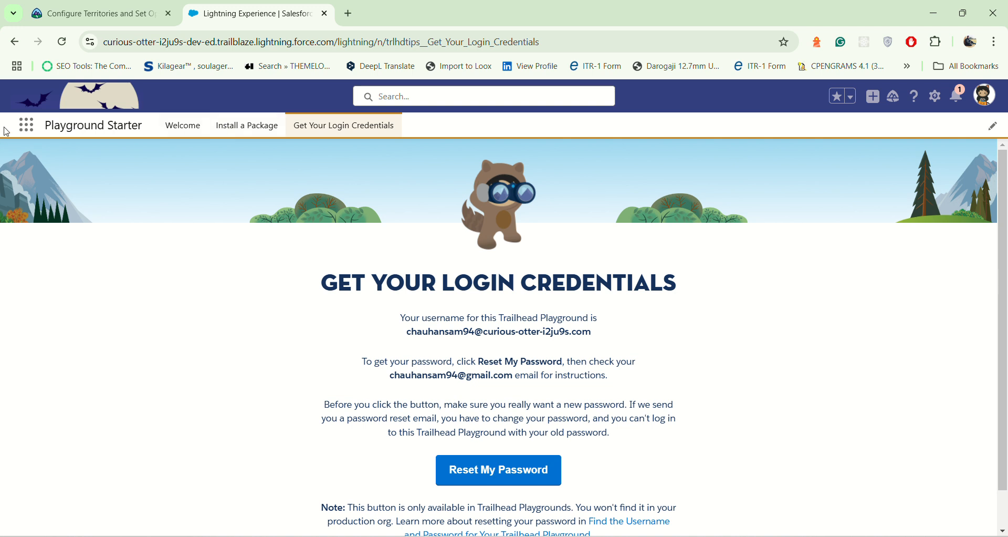
pyautogui.click(26, 129)
pyautogui.write('Operating Hours')
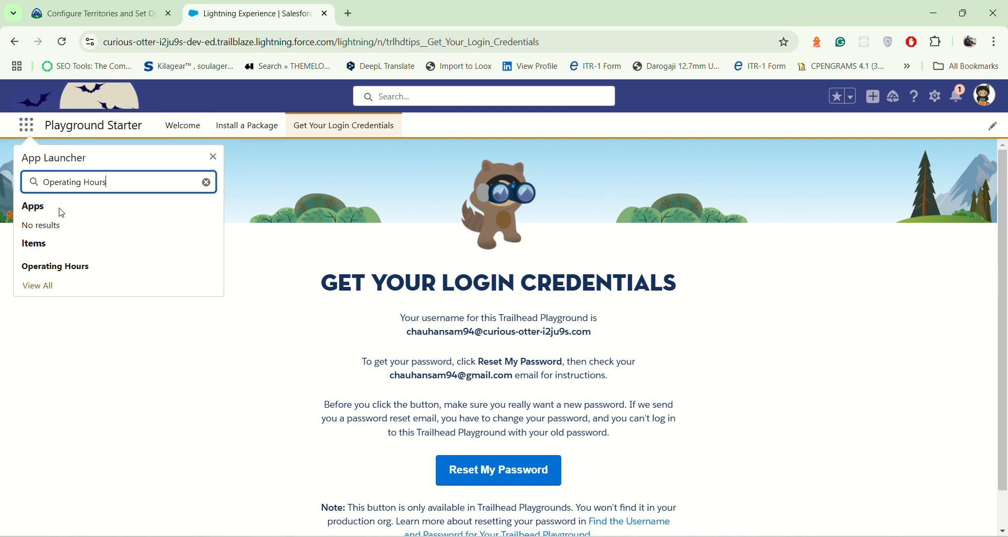
pyautogui.click(54, 268)
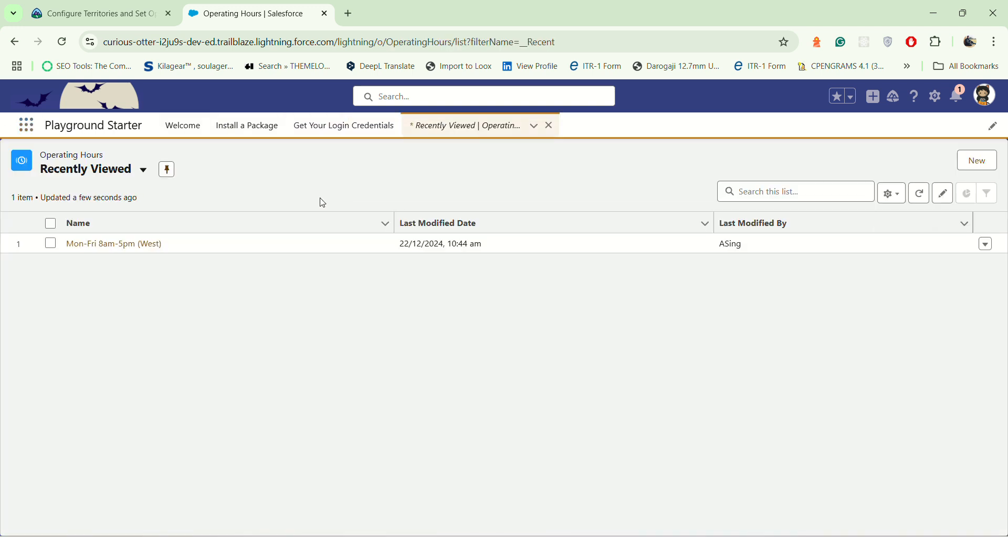
pyautogui.click(989, 245)
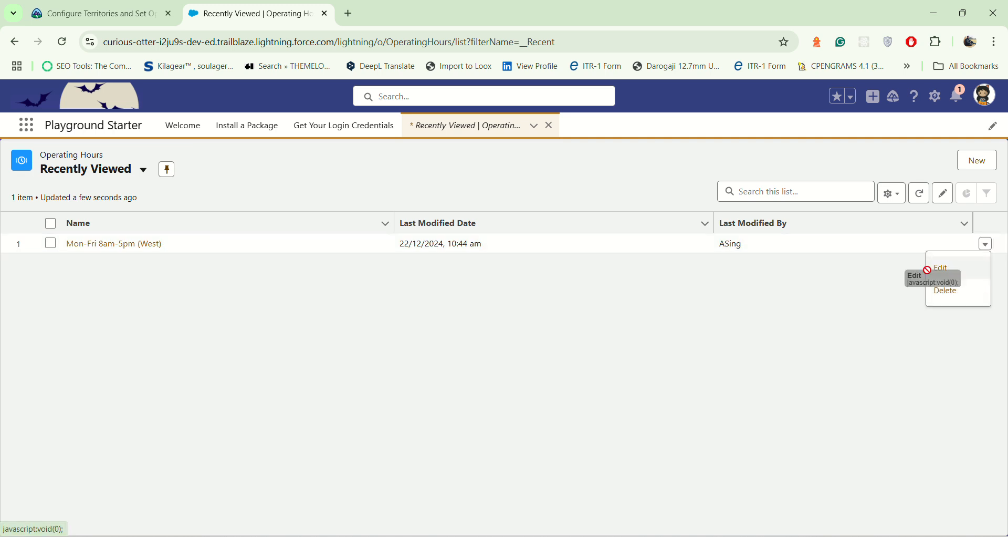
pyautogui.click(979, 161)
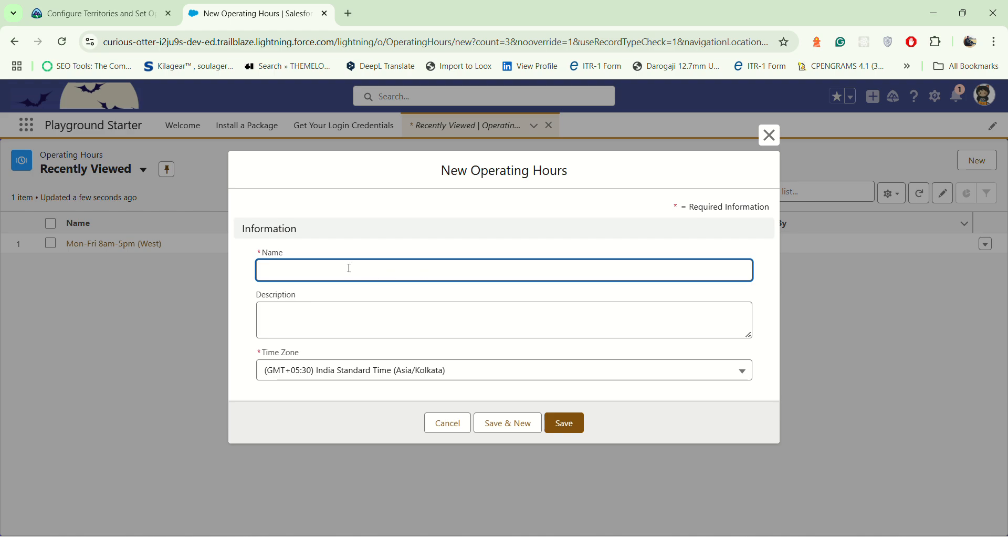
pyautogui.click(104, 11)
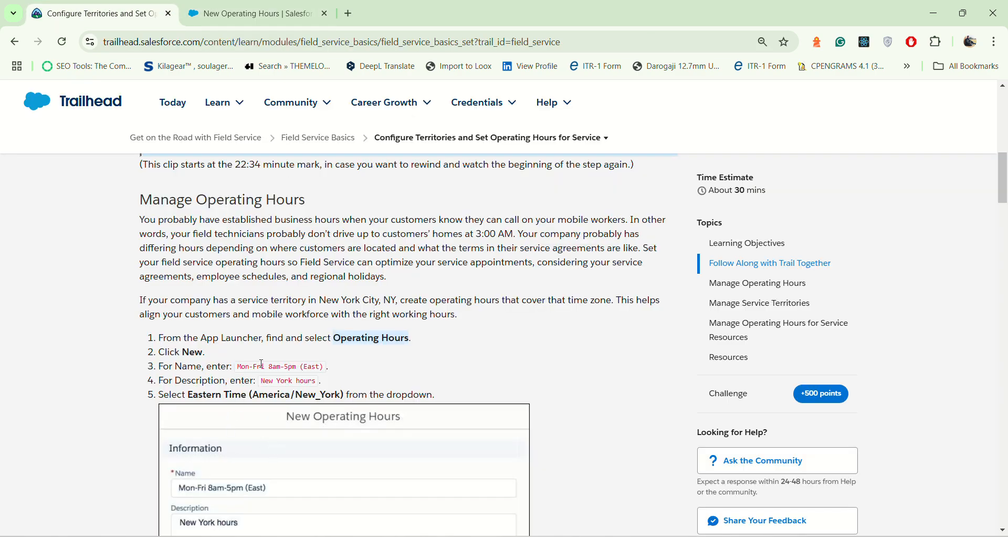
pyautogui.scroll(-20, 262, 364)
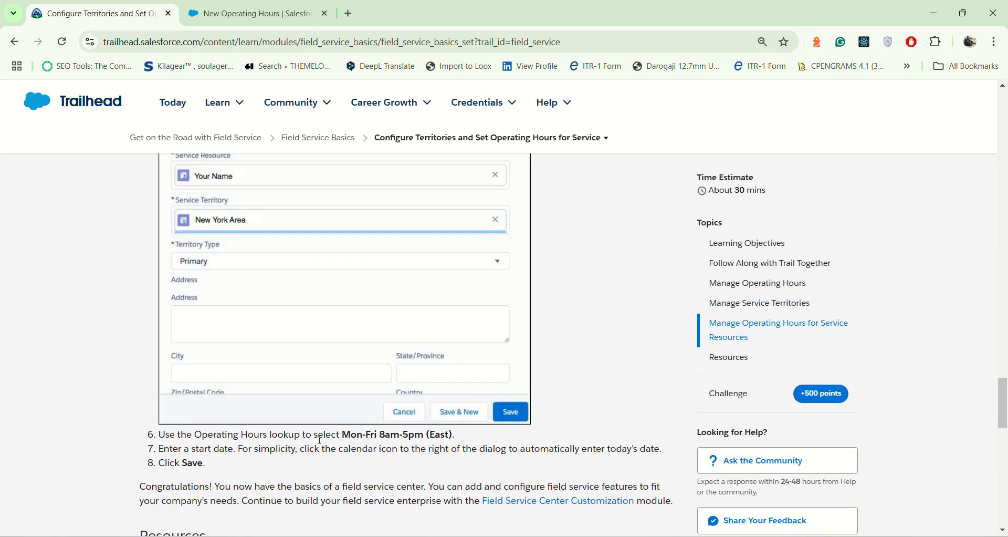
pyautogui.scroll(-10, 321, 443)
pyautogui.scroll(5, 265, 415)
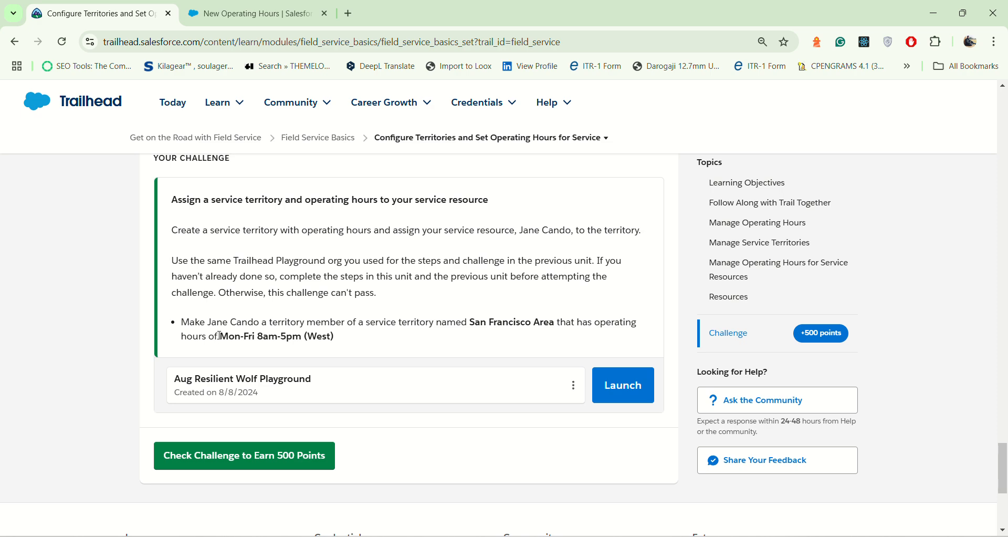
pyautogui.moveTo(219, 336); pyautogui.dragTo(340, 338)
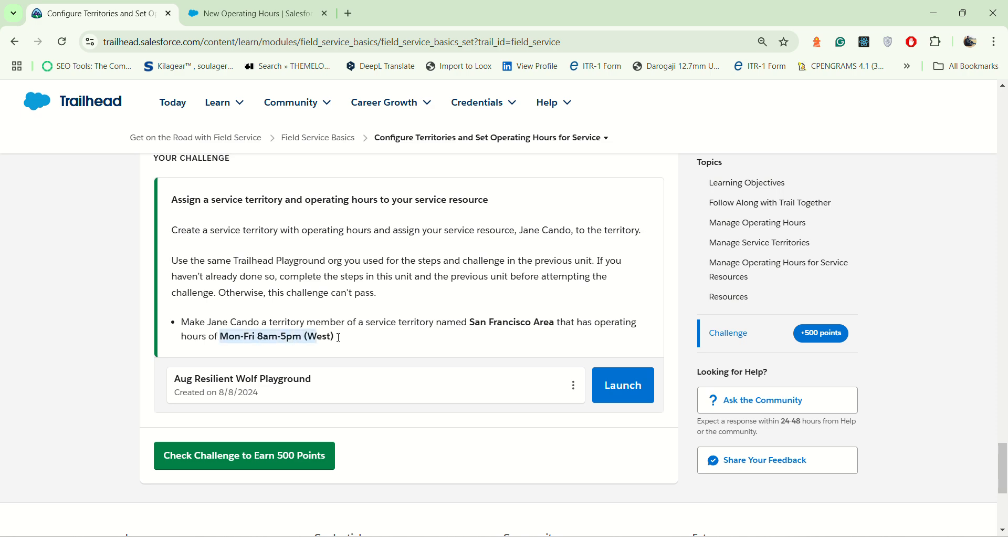
pyautogui.click(237, 17)
pyautogui.write('Mon-Fri 8am-5pm (West)')
pyautogui.click(334, 328)
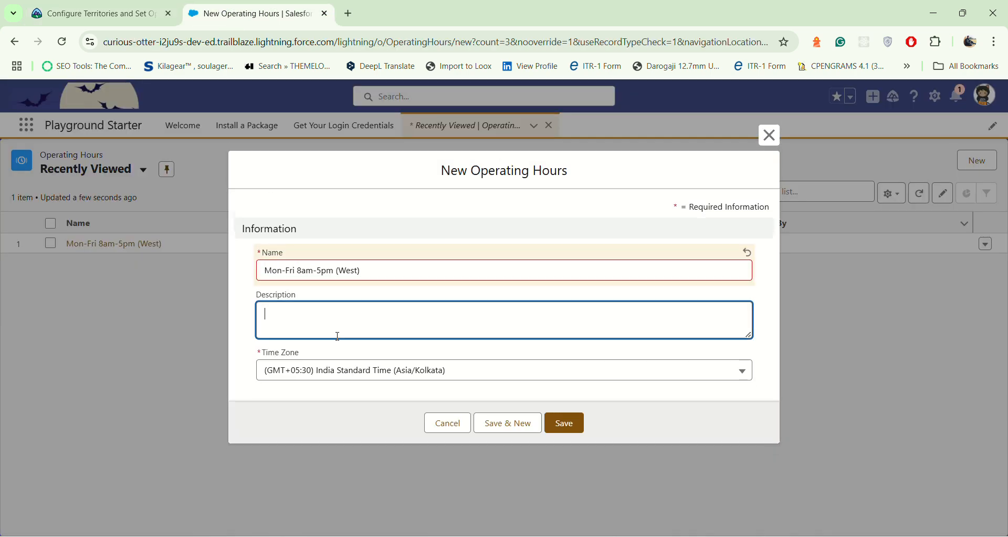
pyautogui.click(447, 424)
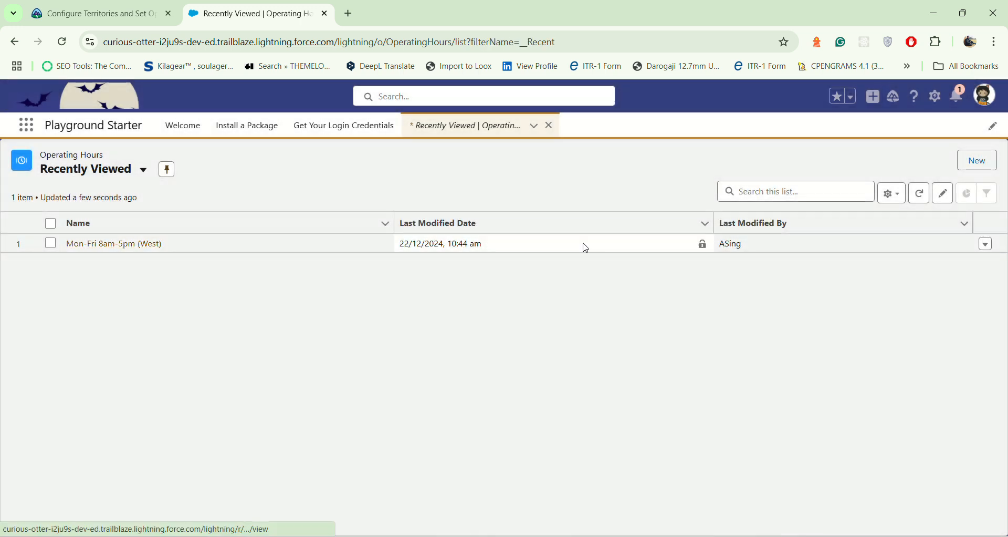
# Open the Mon-Fri 8am-5pm (West) operating hours for editing, review the name and description, and save the record
pyautogui.click(989, 245)
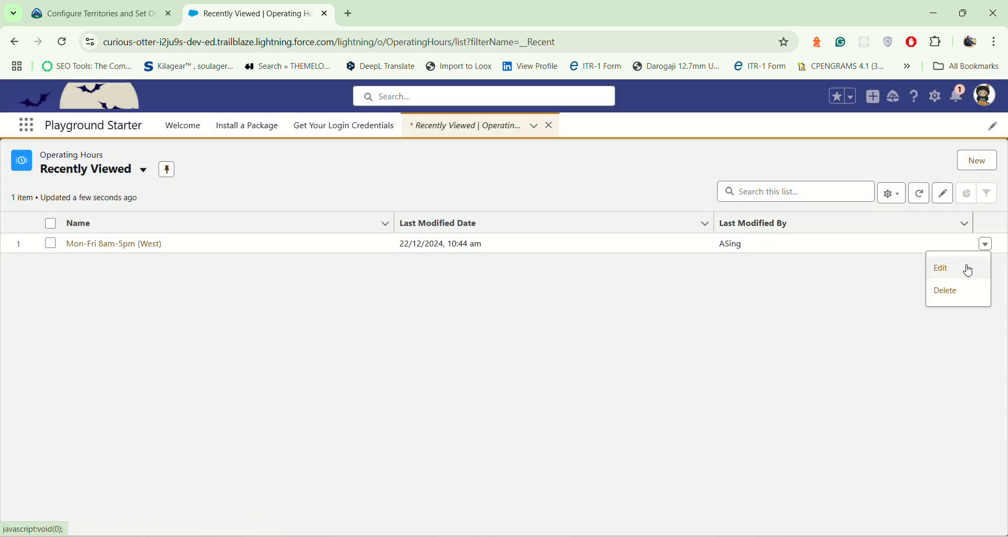
pyautogui.click(966, 269)
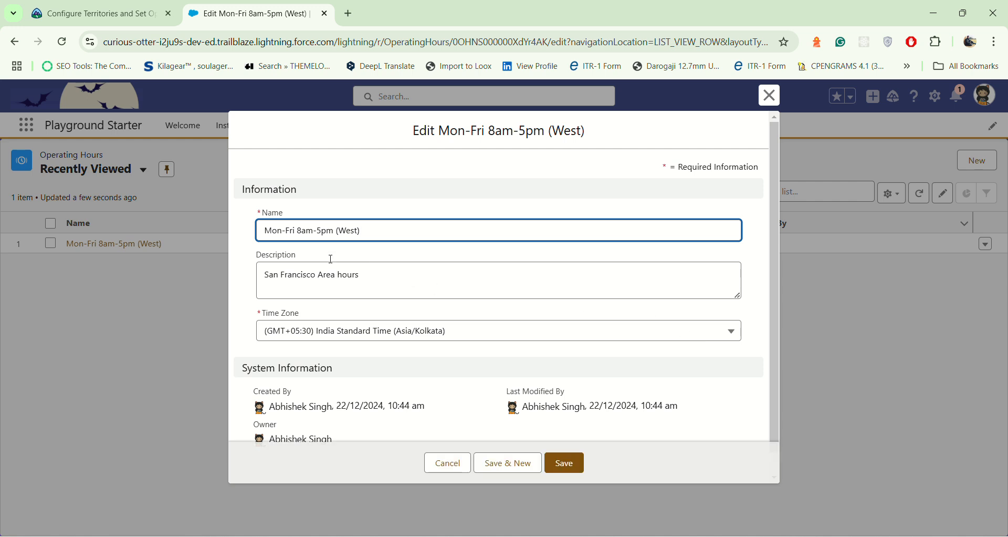
pyautogui.moveTo(269, 234); pyautogui.dragTo(394, 282)
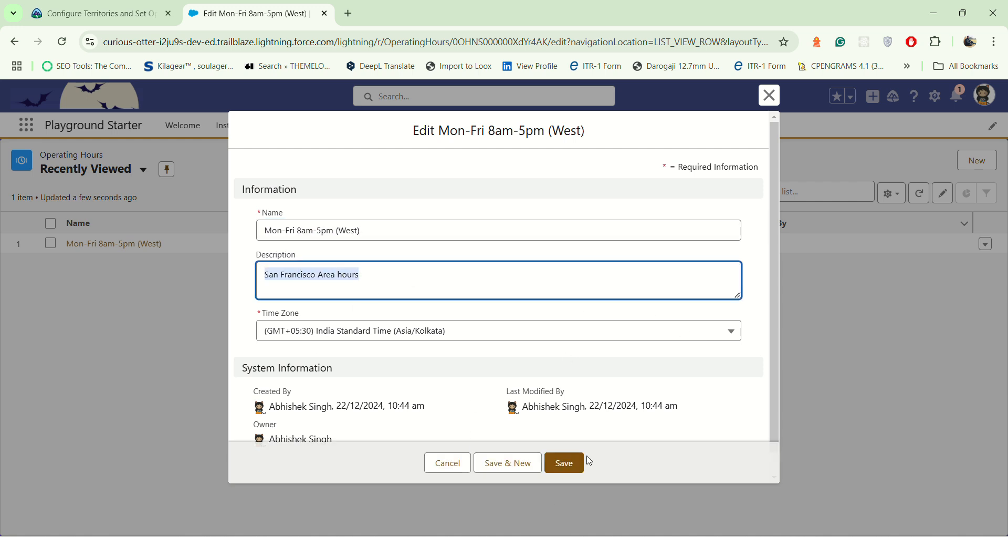
pyautogui.click(564, 463)
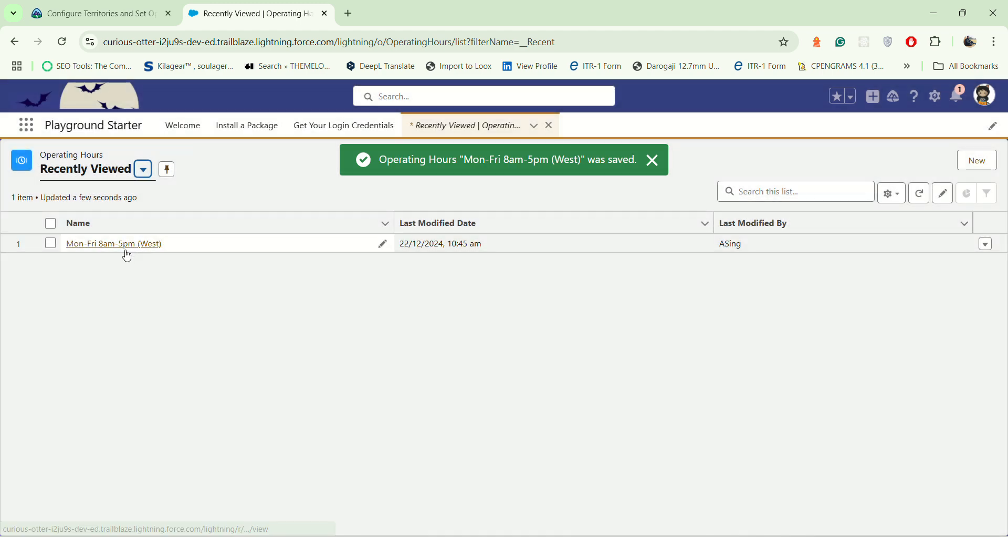
# Open the Mon-Fri 8am-5pm (West) operating hours record and start a new time slot with Monday as the day of week
pyautogui.click(123, 244)
pyautogui.click(38, 259)
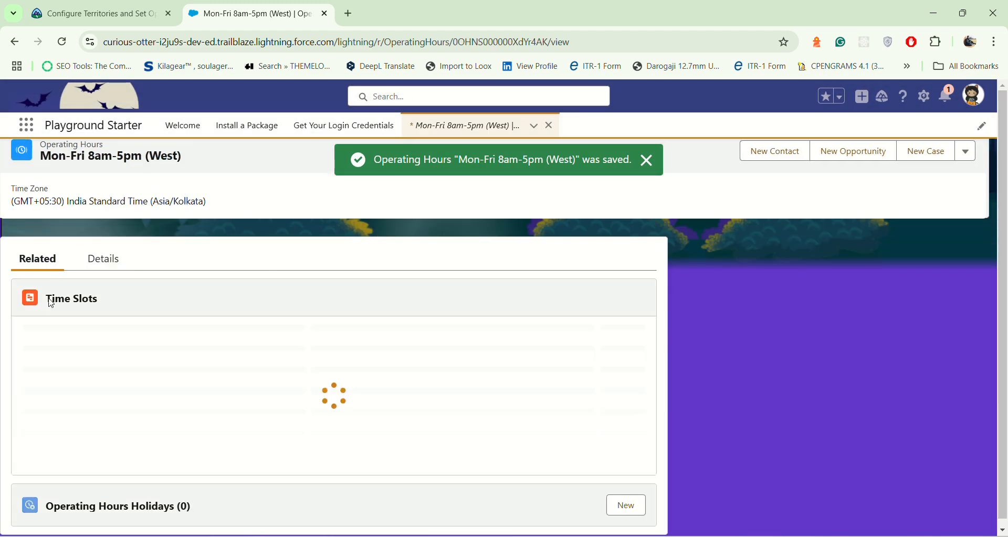
pyautogui.click(644, 308)
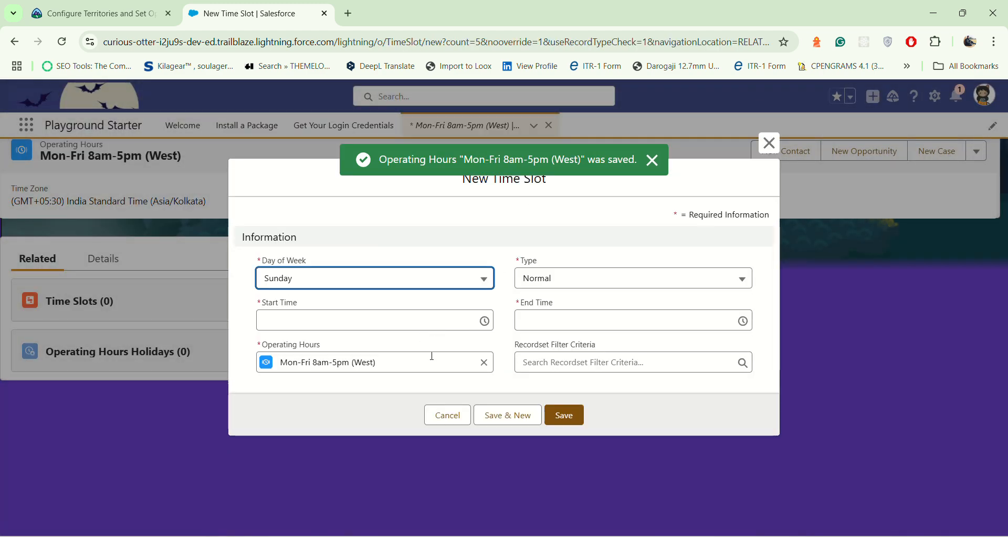
pyautogui.click(349, 278)
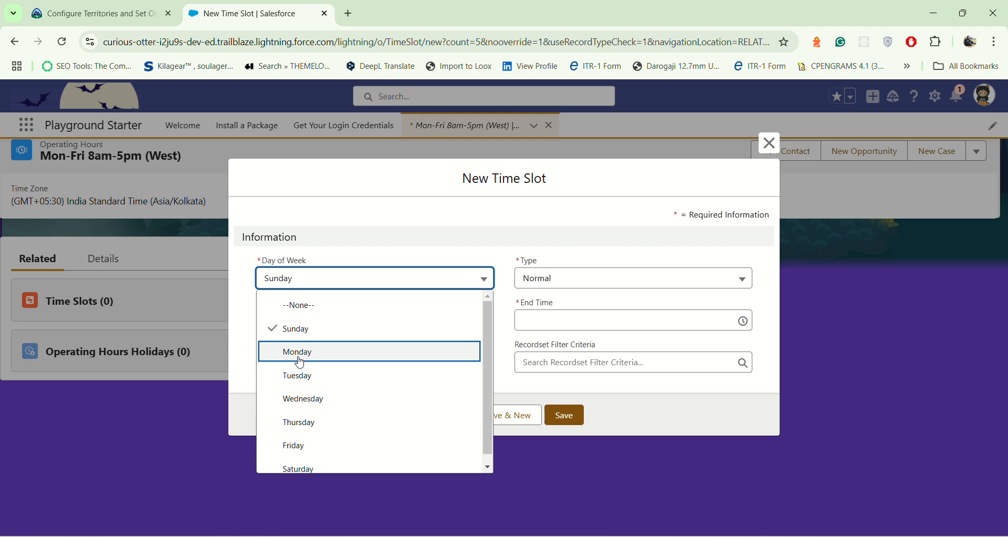
pyautogui.click(318, 351)
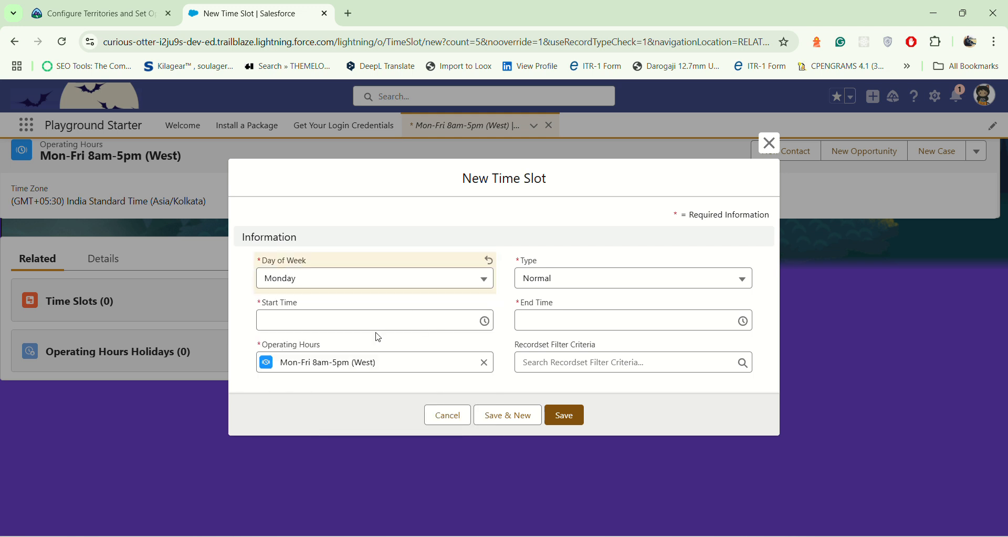
# Set the Monday time slot to start at 8:00 am and end at 5:00 pm, and save it
pyautogui.click(399, 317)
pyautogui.scroll(-8, 316, 419)
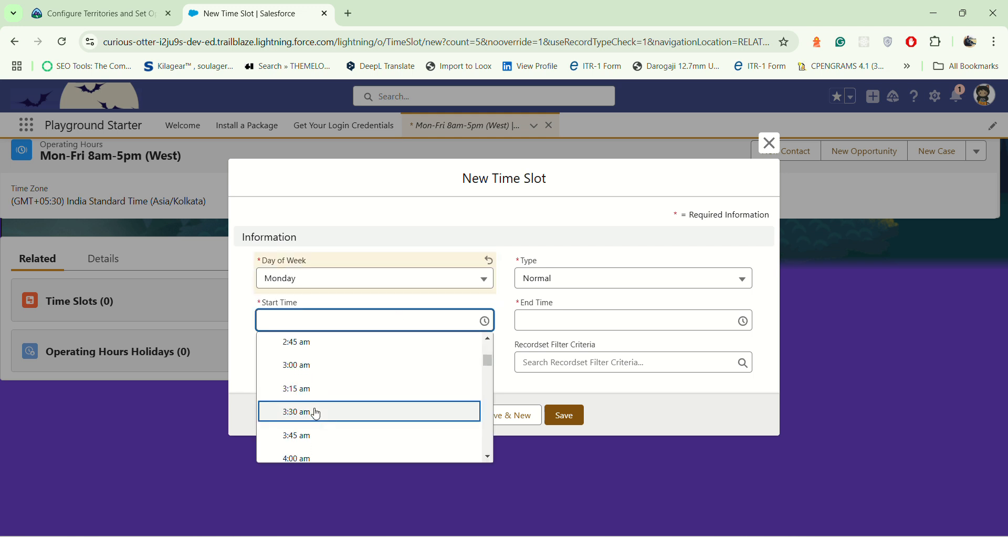
pyautogui.scroll(-4, 317, 408)
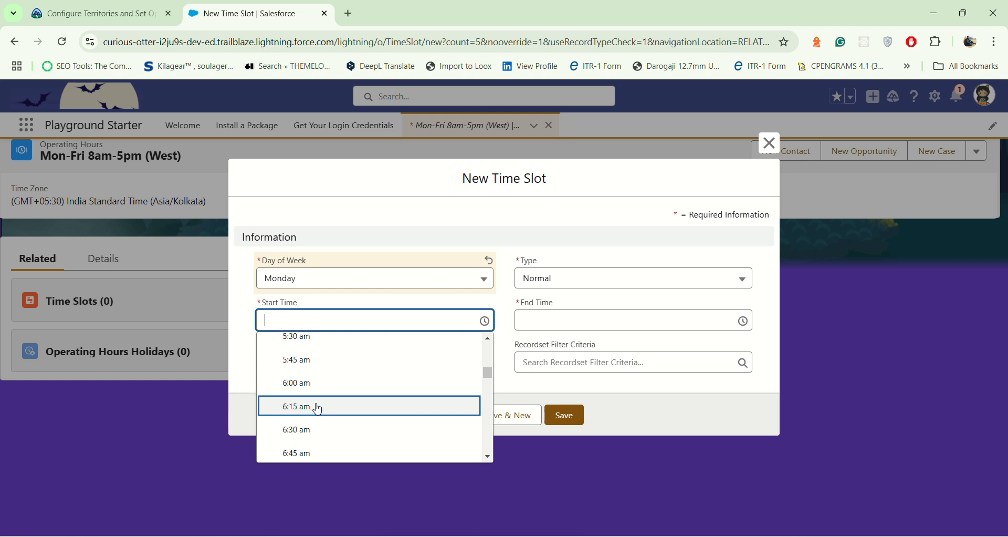
pyautogui.scroll(-2, 319, 408)
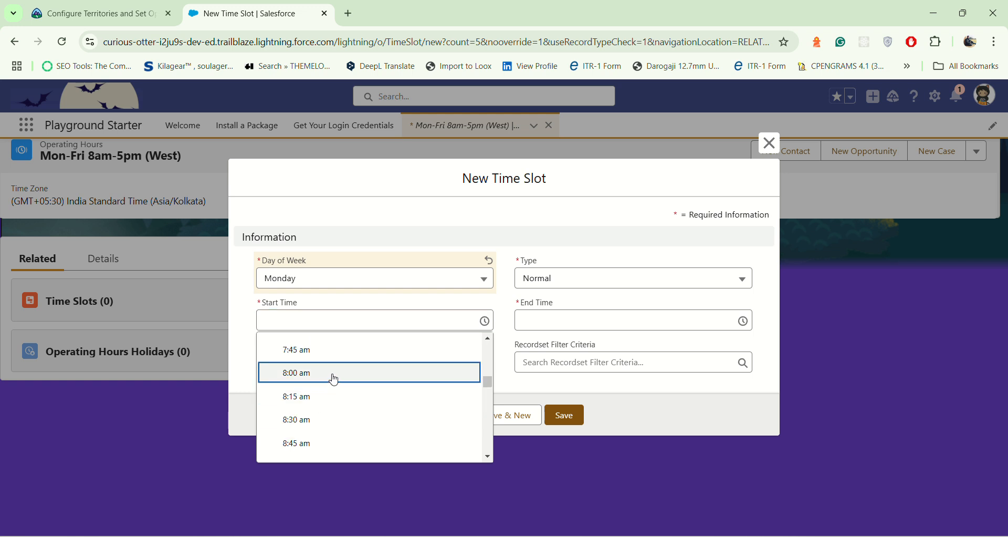
pyautogui.click(332, 376)
pyautogui.click(570, 317)
pyautogui.scroll(-12, 608, 395)
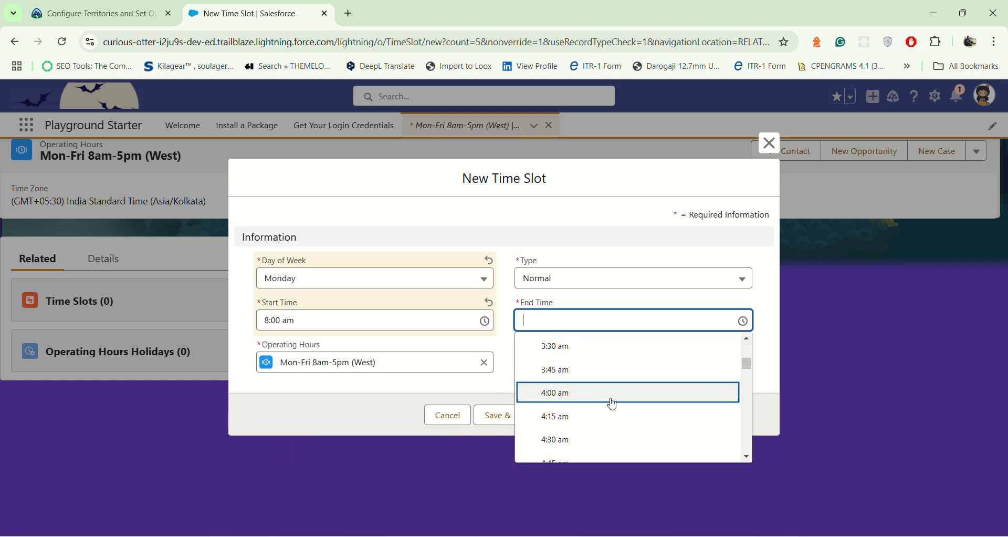
pyautogui.scroll(-11, 607, 396)
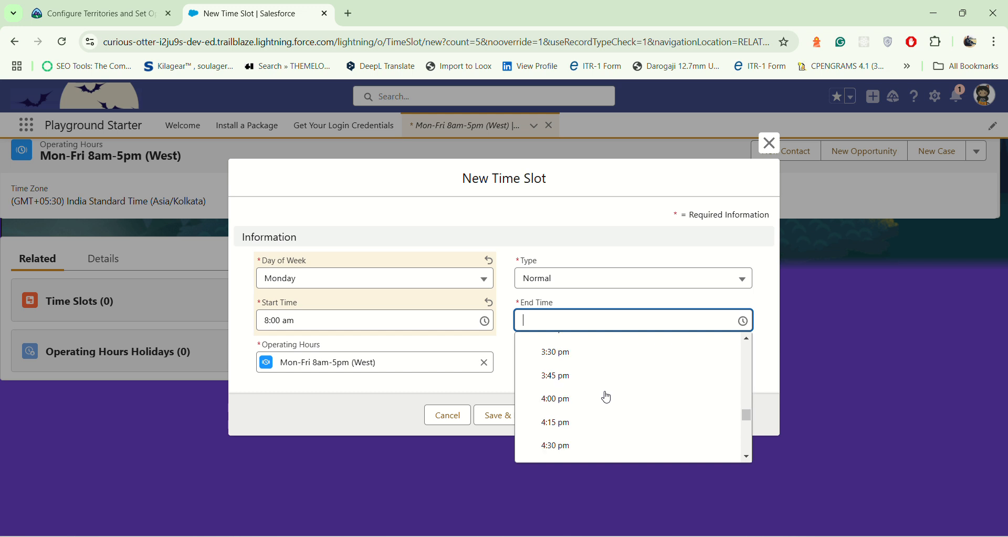
pyautogui.click(569, 434)
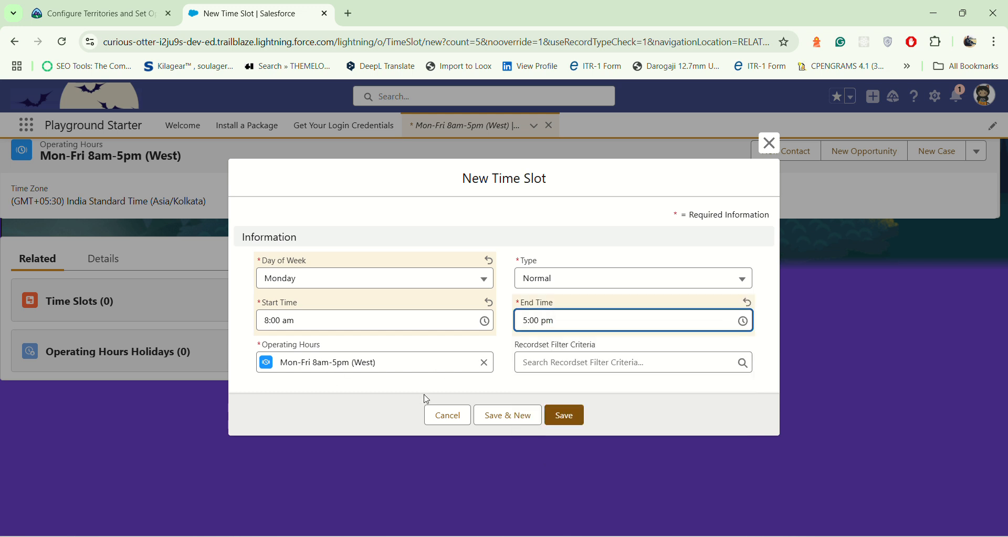
pyautogui.click(563, 419)
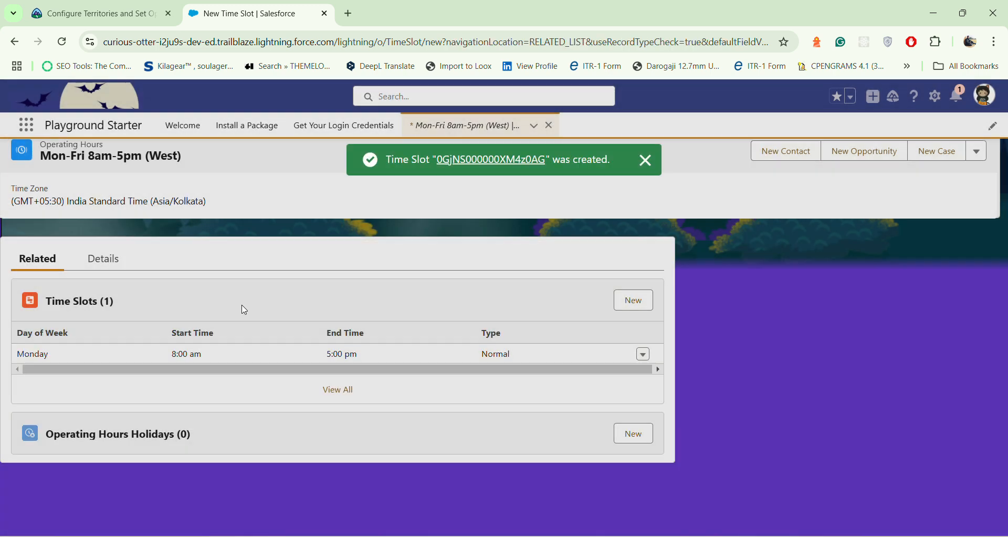
# Add a Tuesday time slot from 8:00 am to 5:00 pm, and save it with another blank time slot started
pyautogui.click(634, 300)
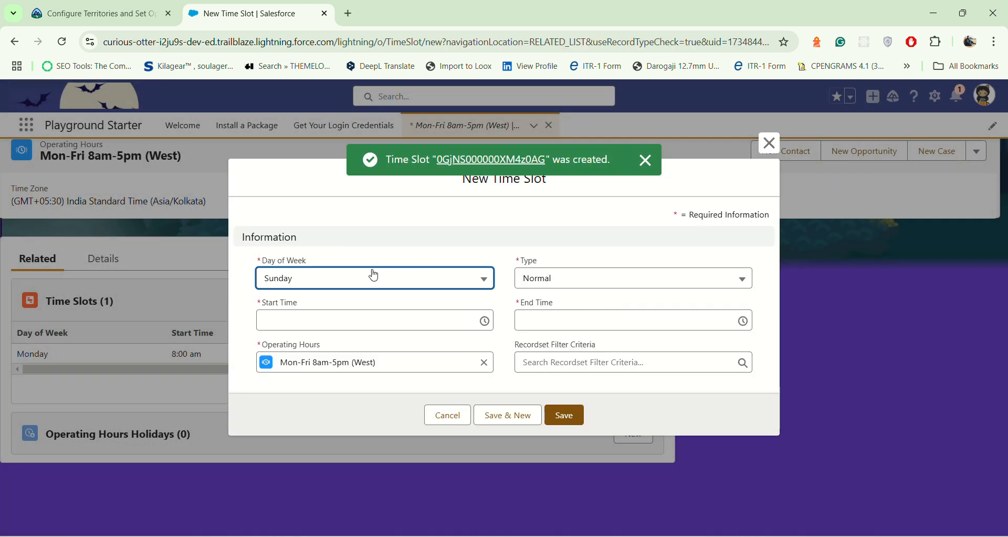
pyautogui.click(374, 275)
pyautogui.click(300, 387)
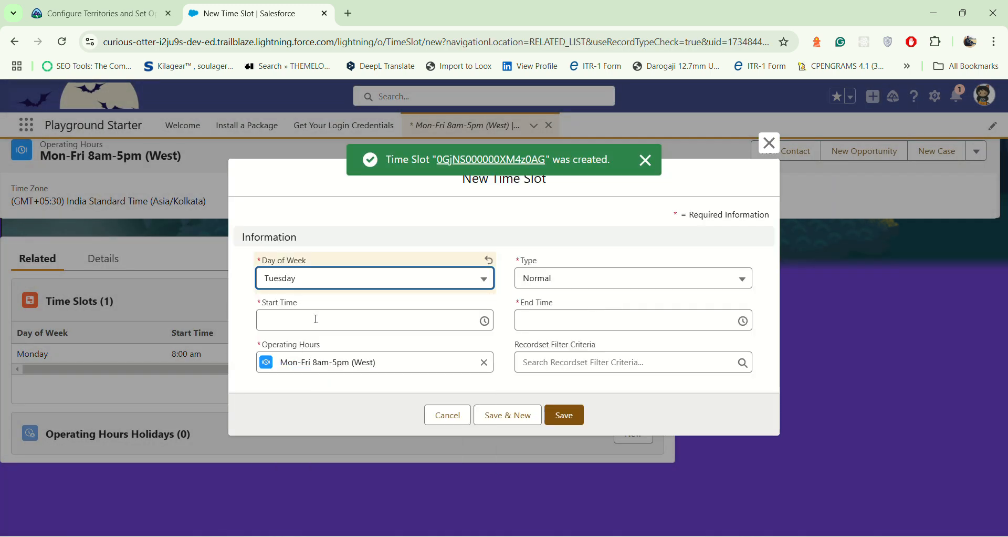
pyautogui.click(322, 319)
pyautogui.scroll(-5, 335, 410)
pyautogui.scroll(-7, 334, 409)
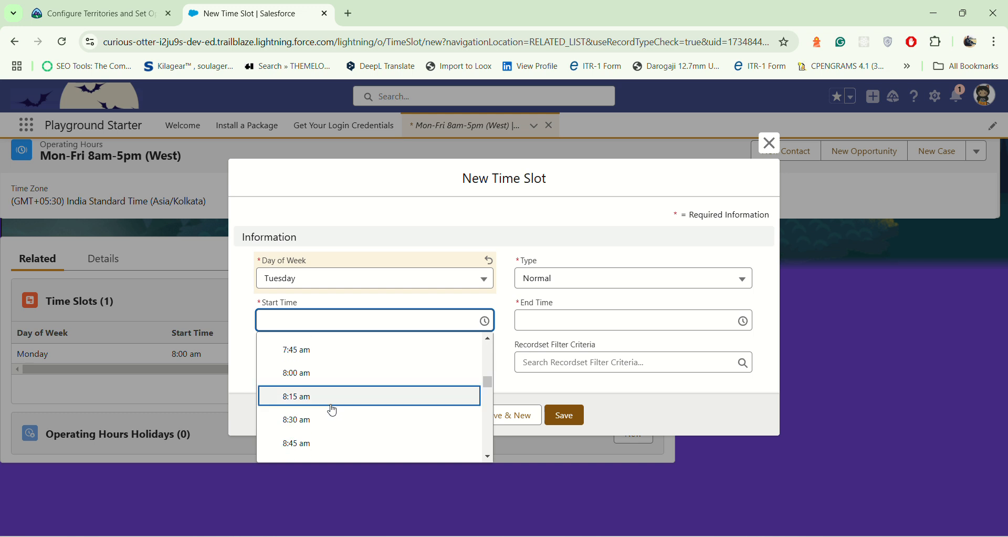
pyautogui.click(315, 374)
pyautogui.click(606, 315)
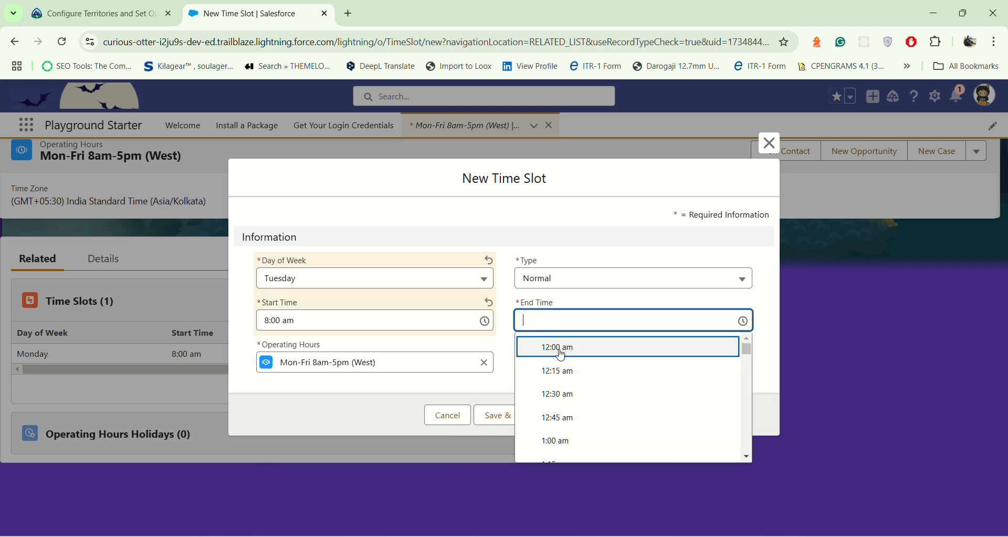
pyautogui.scroll(-15, 575, 401)
pyautogui.scroll(-14, 573, 403)
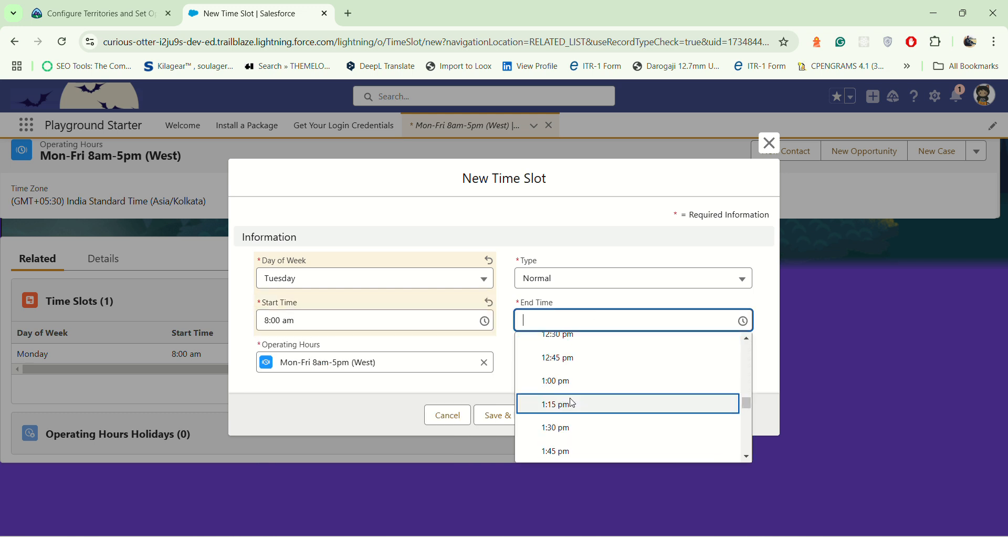
pyautogui.scroll(-1, 558, 413)
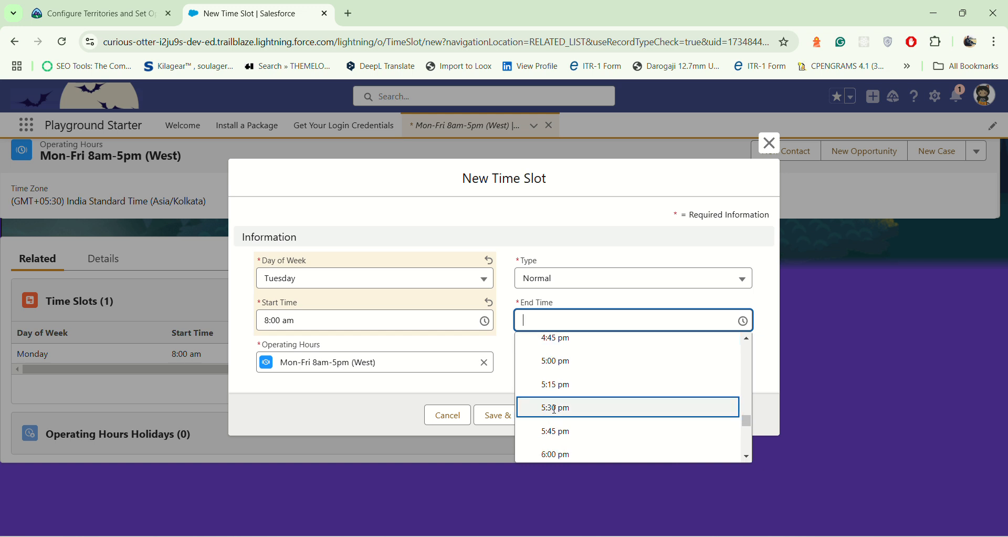
pyautogui.click(578, 361)
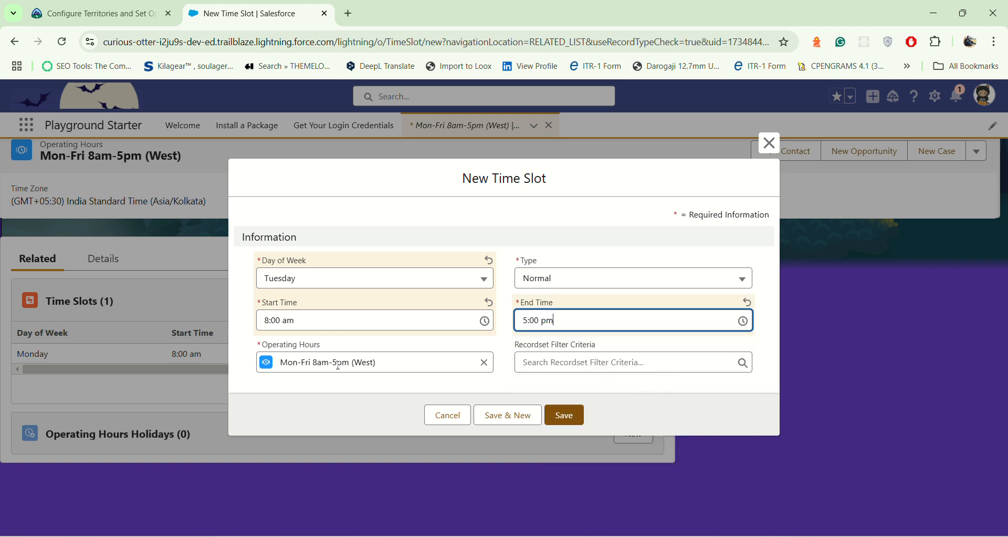
pyautogui.click(516, 420)
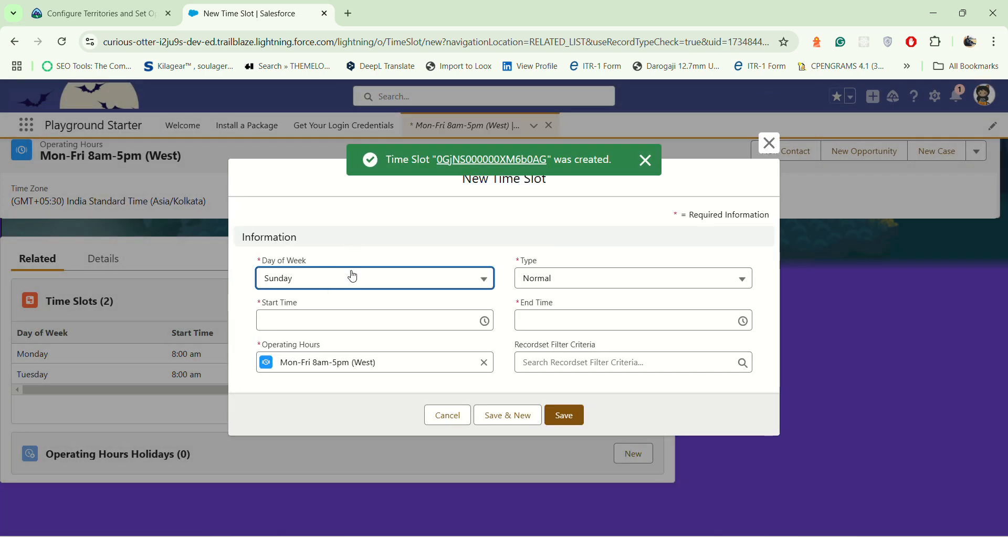
# Fill in the new time slot for Wednesday from 8:00 am to 5:00 pm, and save it with another blank slot started
pyautogui.click(353, 277)
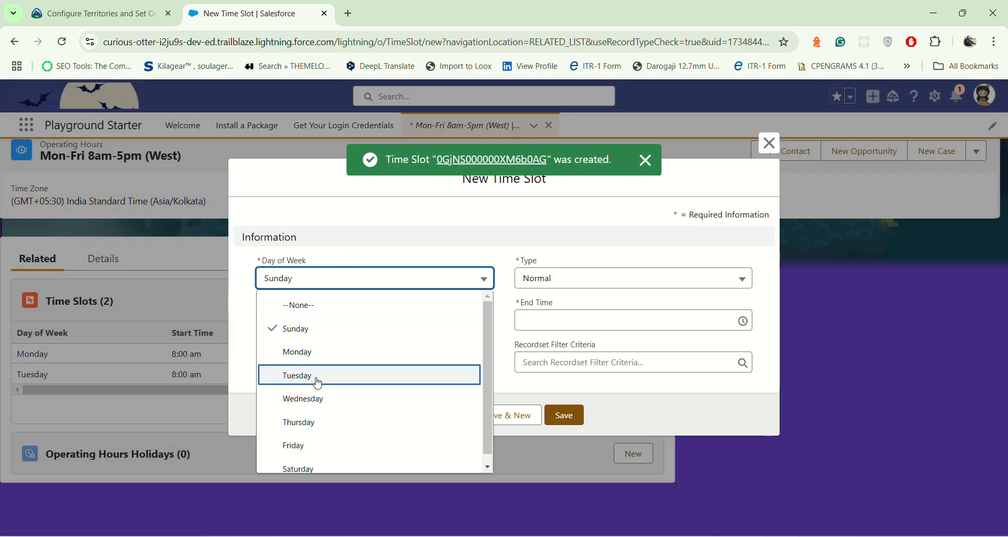
pyautogui.click(309, 398)
pyautogui.click(341, 319)
pyautogui.scroll(-8, 320, 392)
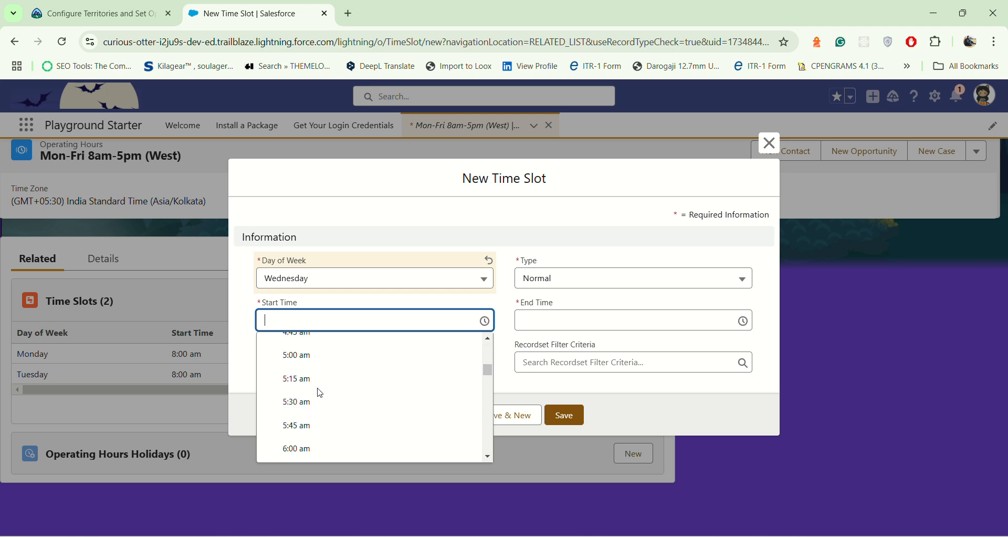
pyautogui.scroll(-6, 319, 393)
pyautogui.scroll(2, 328, 363)
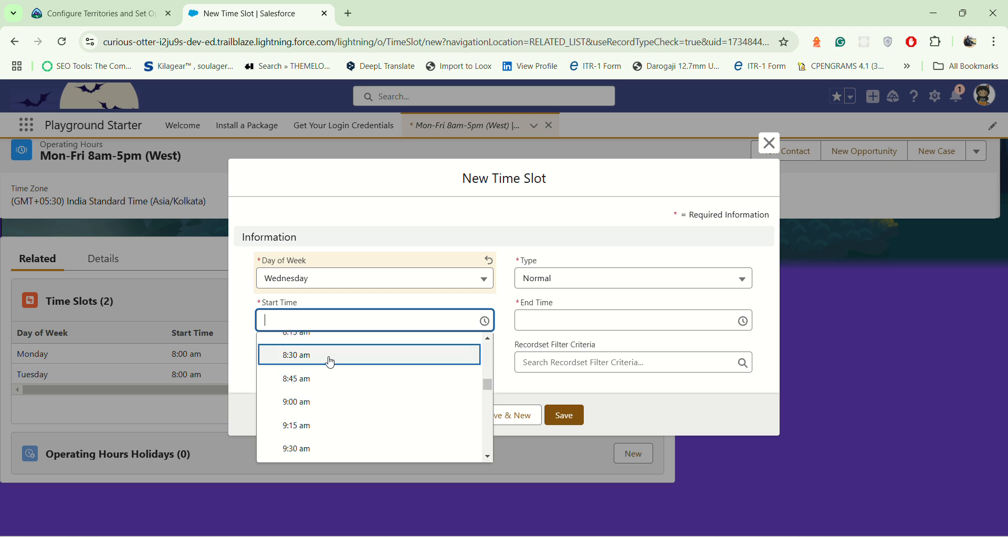
pyautogui.click(325, 374)
pyautogui.click(606, 321)
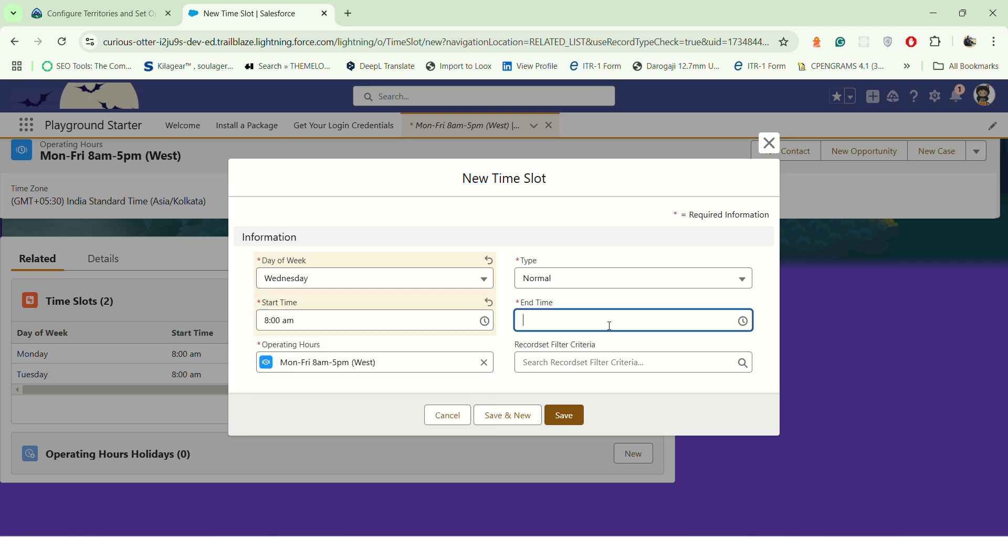
pyautogui.scroll(-20, 565, 412)
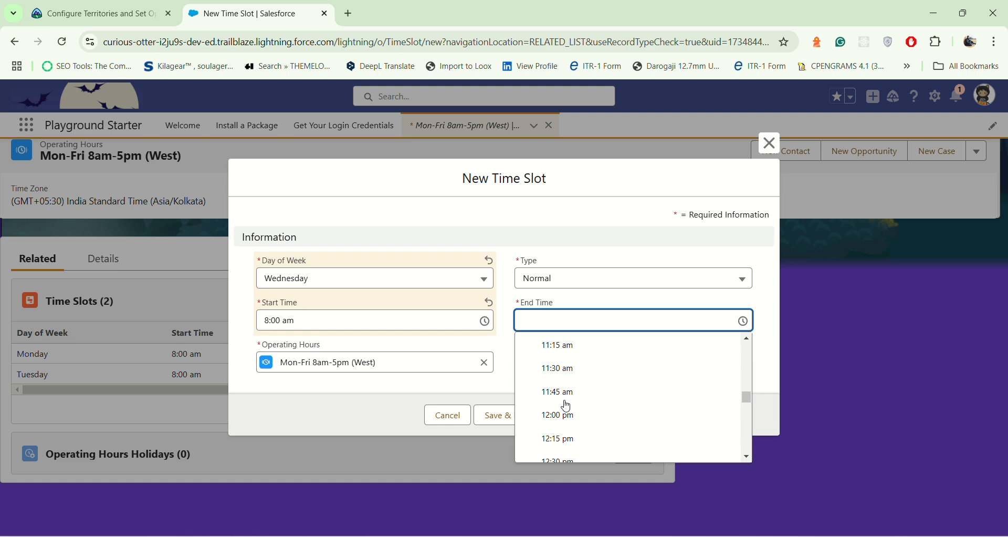
pyautogui.scroll(-2, 576, 423)
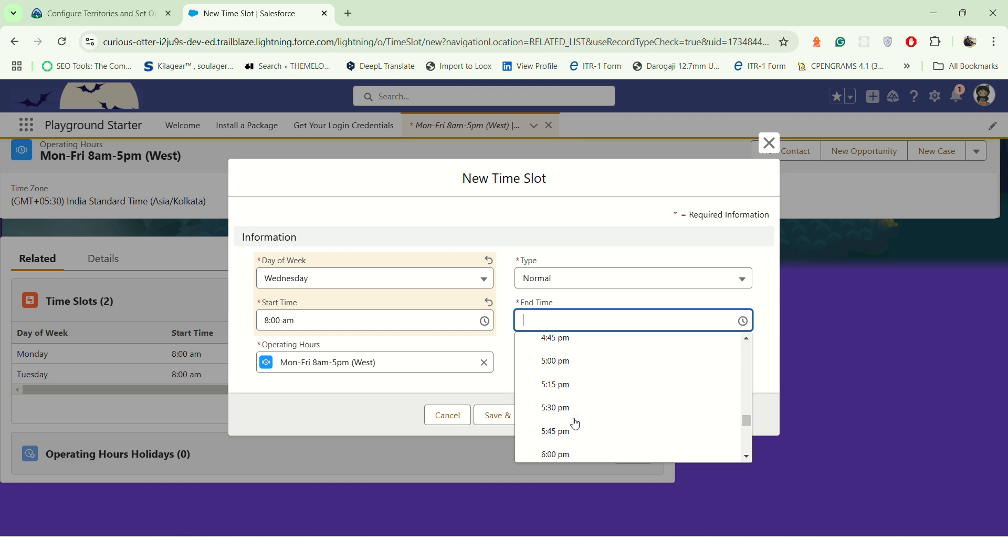
pyautogui.click(605, 365)
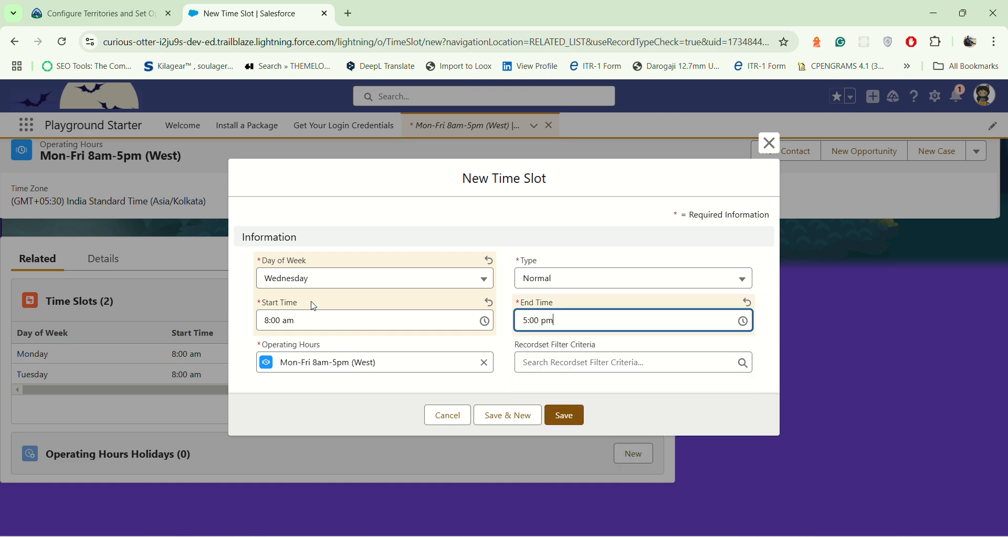
pyautogui.click(514, 415)
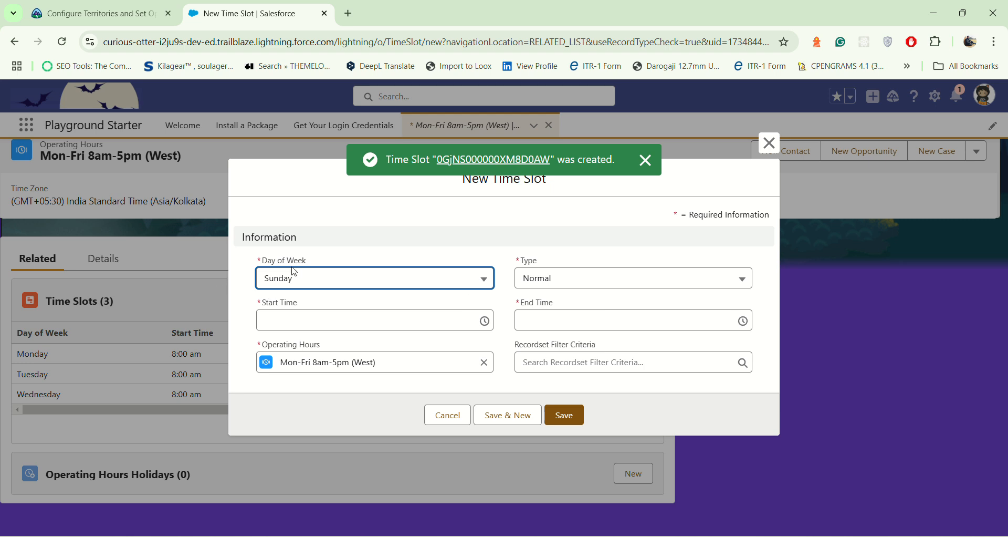
# Fill in the new time slot for Thursday from 8:00 am to 5:00 pm, and save it with another blank slot started
pyautogui.click(295, 272)
pyautogui.click(315, 422)
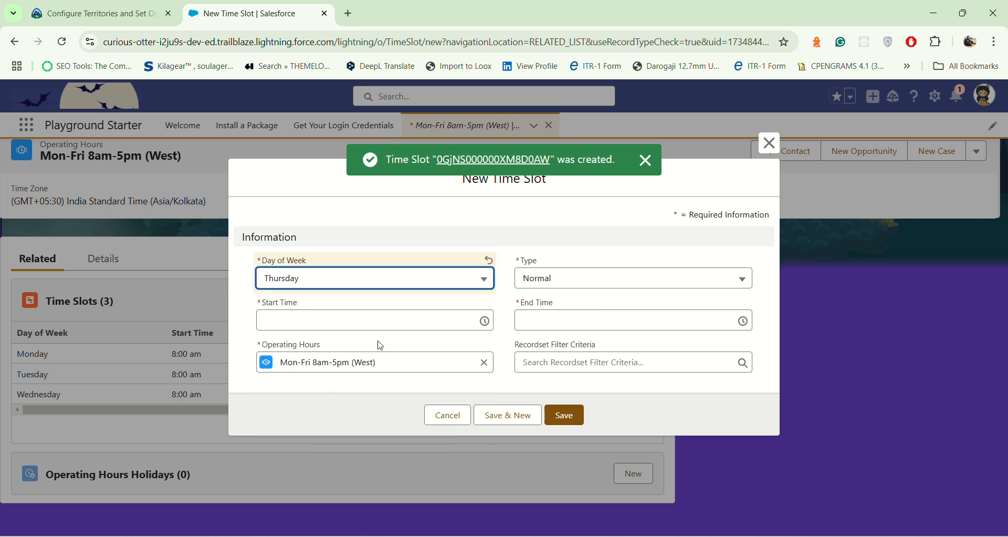
pyautogui.click(363, 318)
pyautogui.scroll(-10, 347, 398)
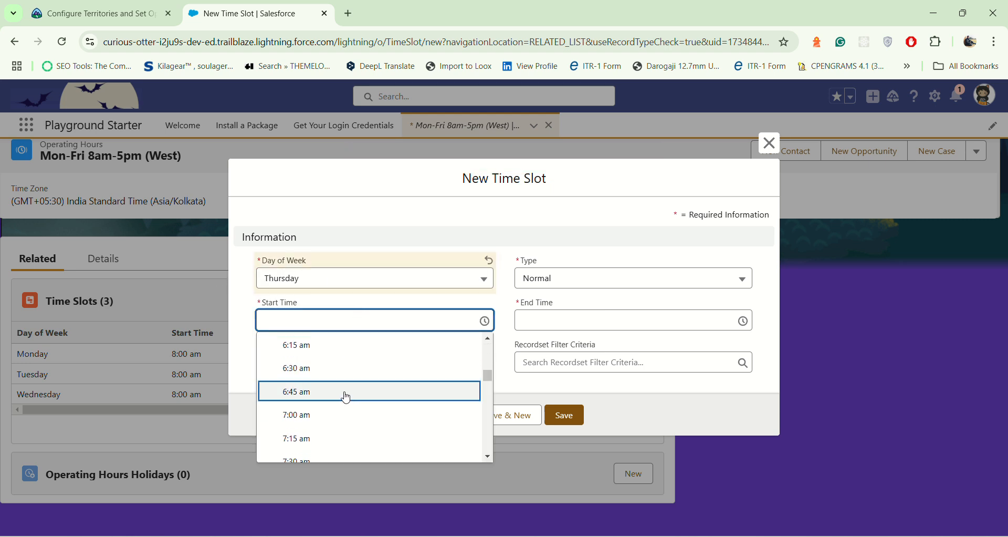
pyautogui.scroll(-3, 346, 398)
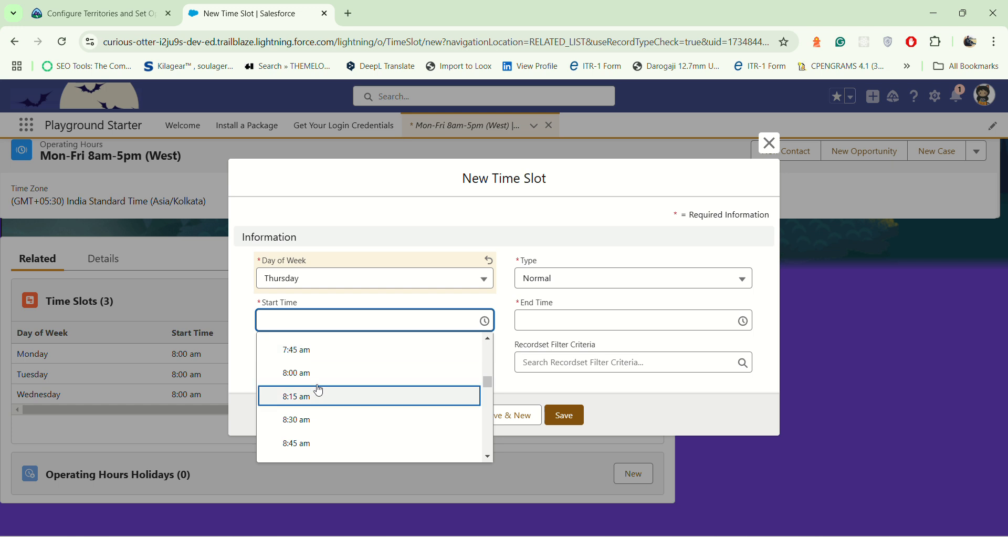
pyautogui.click(315, 372)
pyautogui.click(586, 327)
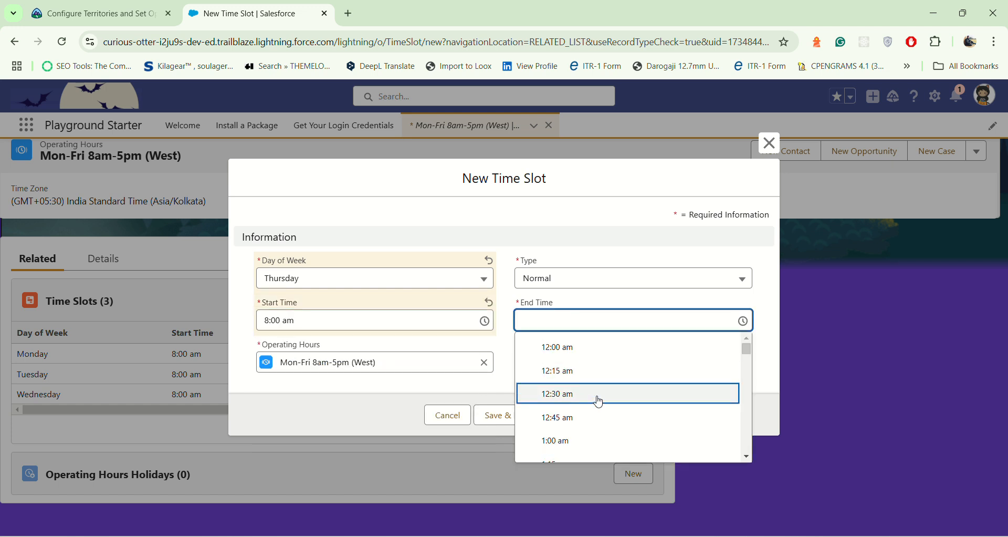
pyautogui.scroll(-13, 583, 420)
pyautogui.scroll(-12, 581, 419)
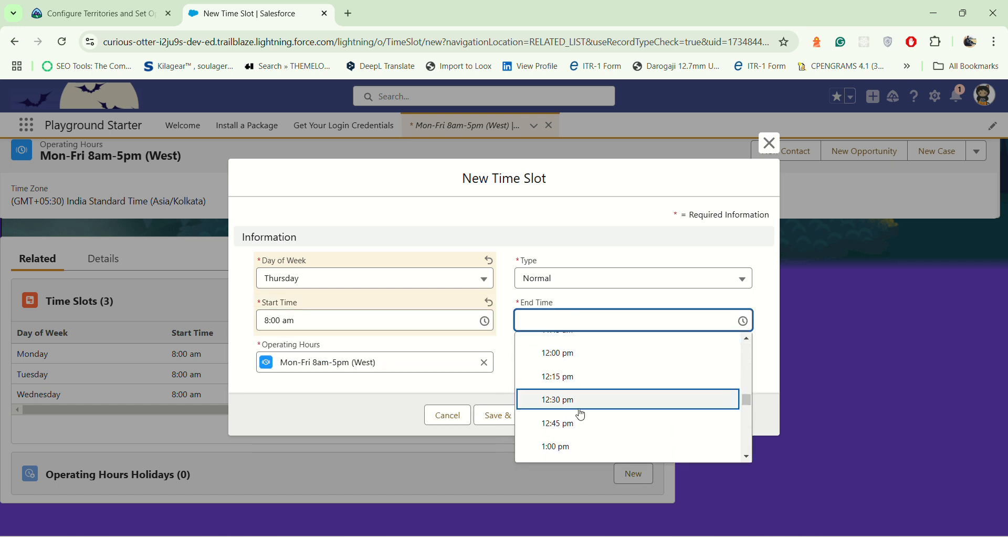
pyautogui.scroll(-1, 581, 415)
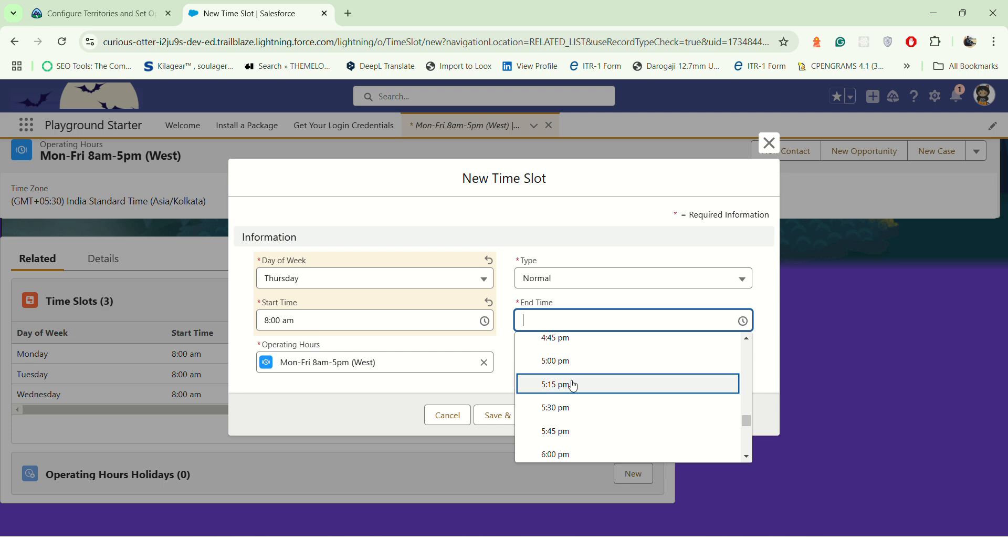
pyautogui.click(587, 359)
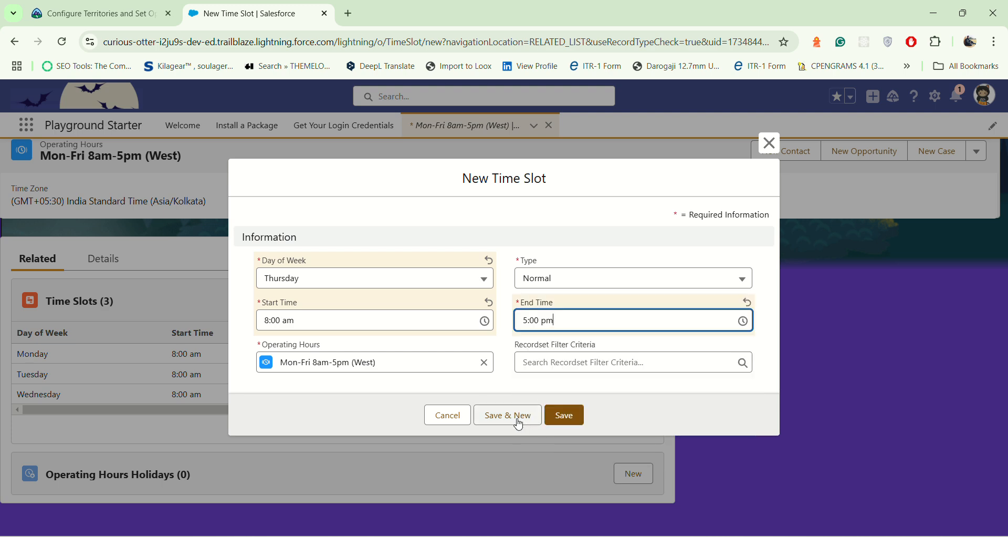
pyautogui.click(520, 417)
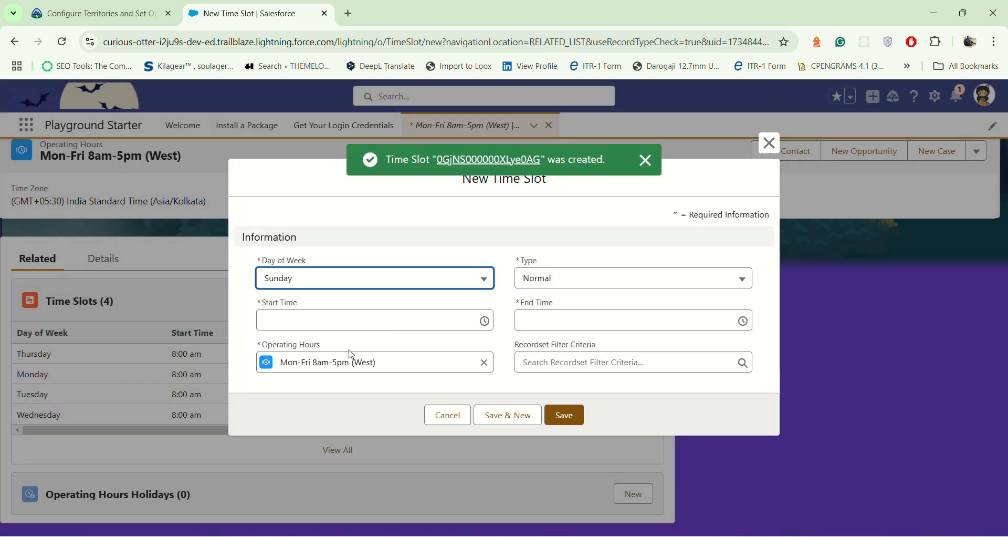
# Fill in the new time slot for Friday from 8:00 am to 5:00 pm, and save it
pyautogui.click(410, 287)
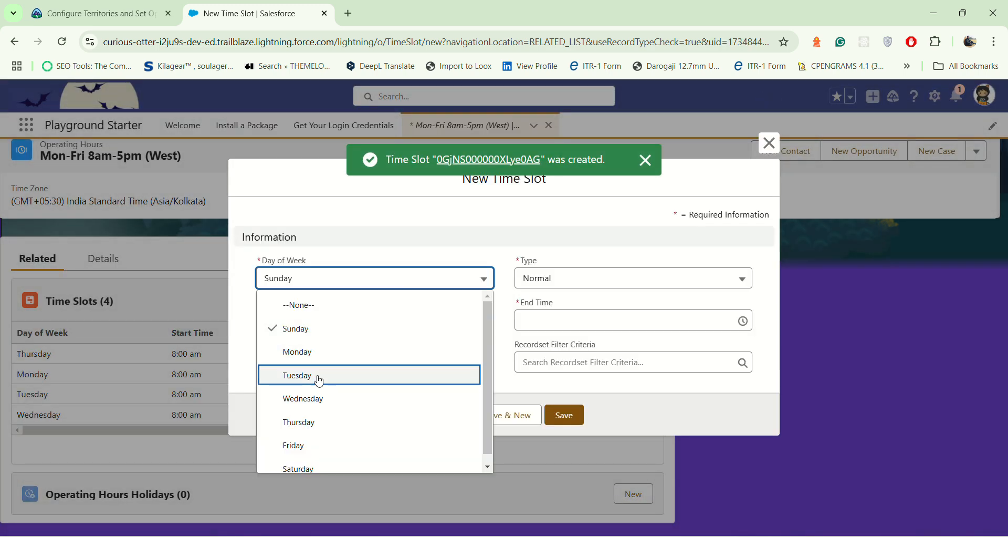
pyautogui.click(314, 445)
pyautogui.click(399, 319)
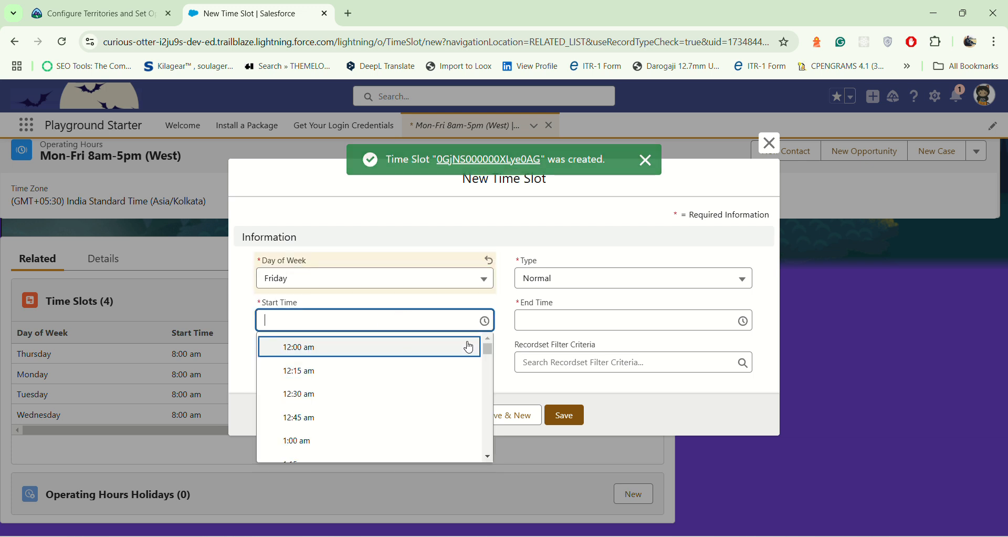
pyautogui.scroll(-12, 328, 406)
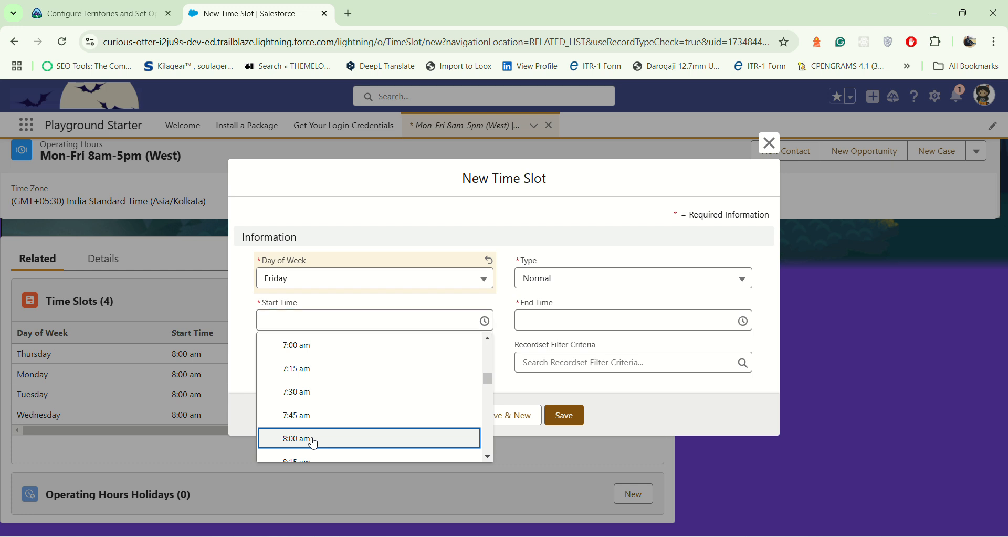
pyautogui.click(314, 444)
pyautogui.click(603, 320)
pyautogui.scroll(-14, 577, 387)
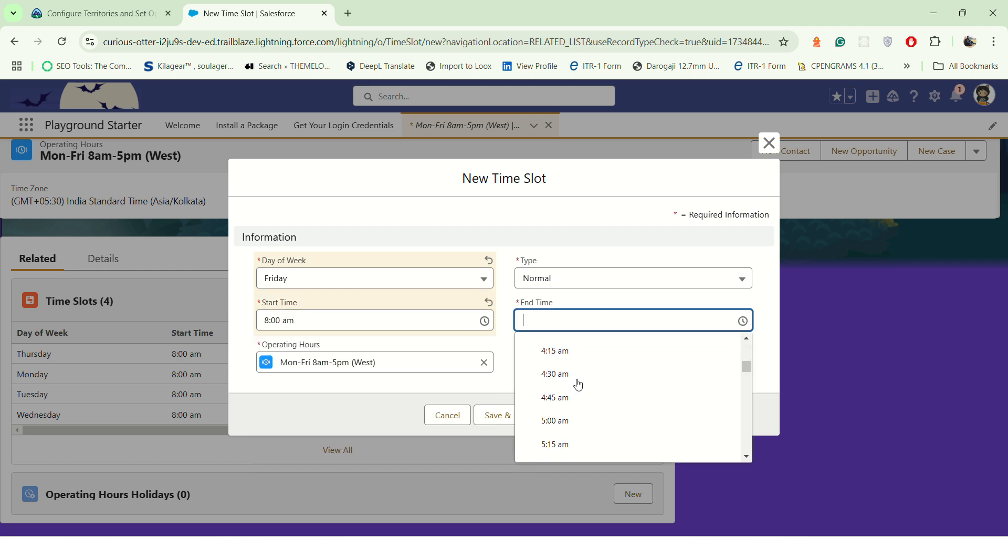
pyautogui.scroll(-15, 572, 405)
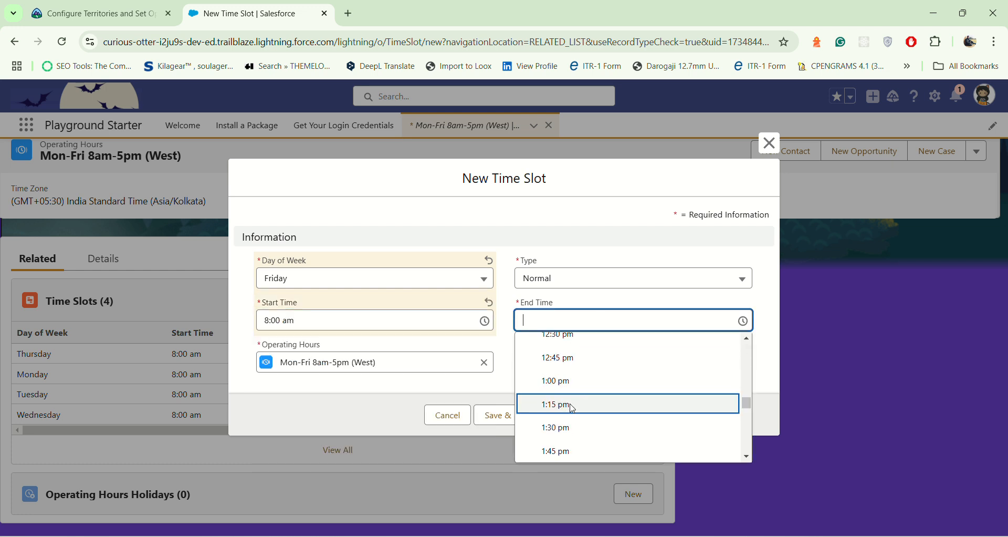
pyautogui.click(580, 362)
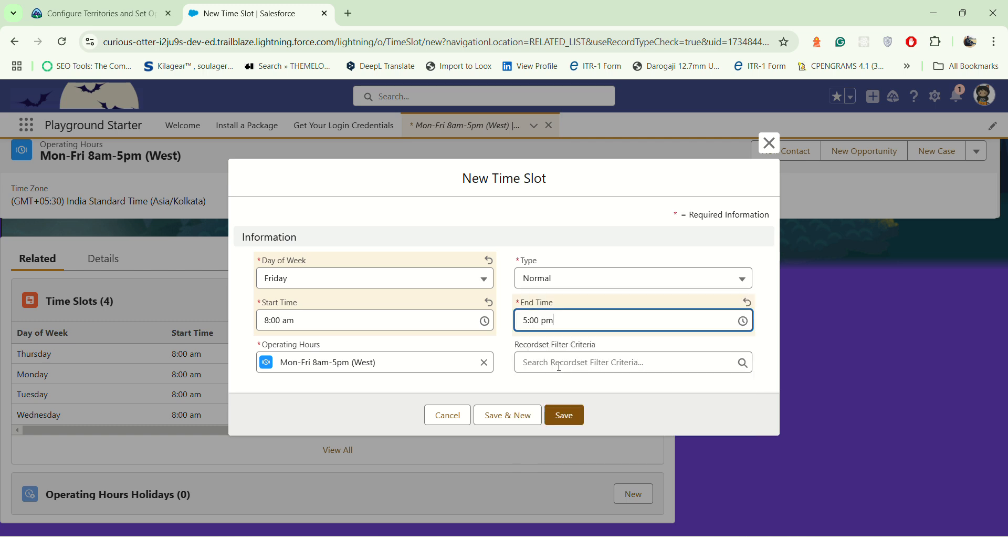
pyautogui.click(563, 415)
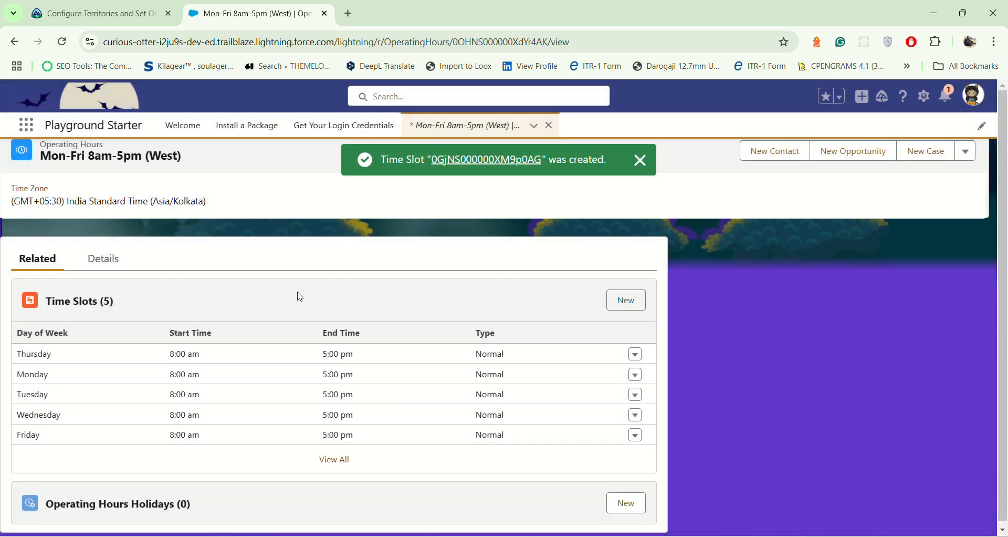
# Switch to the Trailhead unit and review its instructions for creating a service territory
pyautogui.click(94, 13)
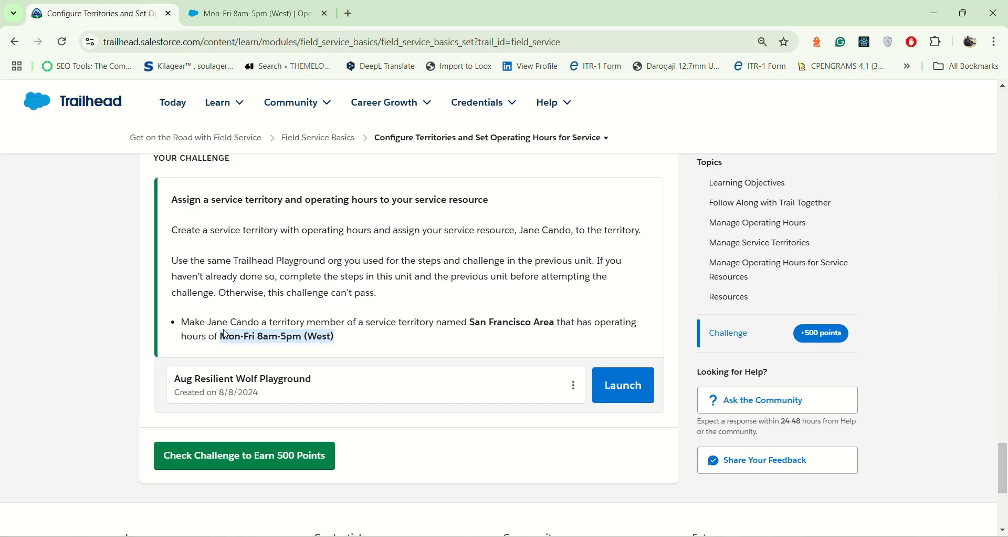
pyautogui.scroll(15, 427, 317)
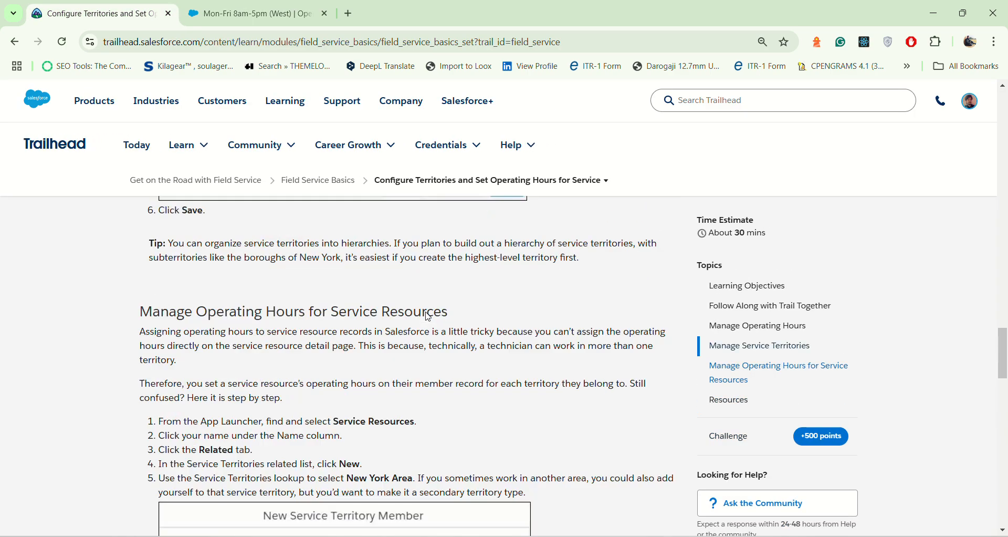
pyautogui.scroll(2, 430, 314)
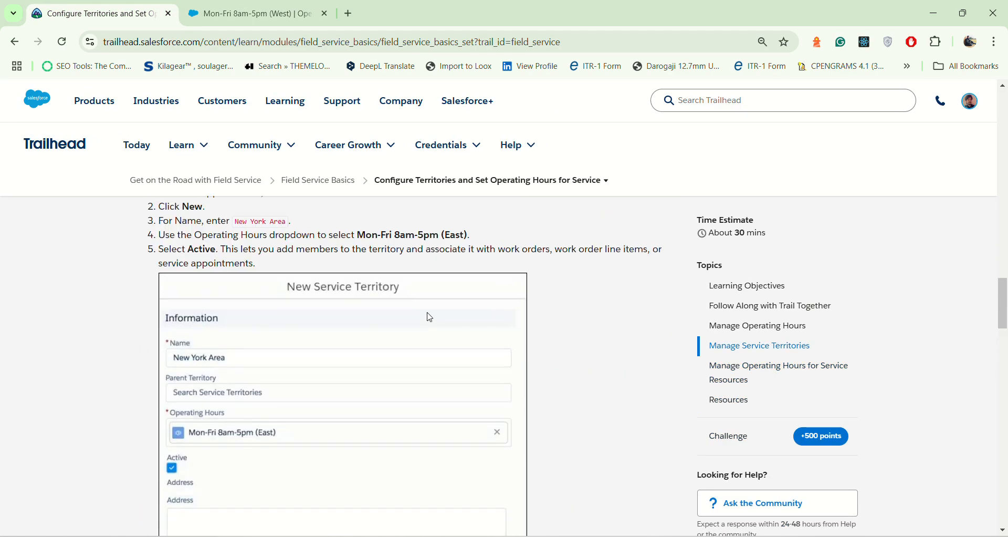
pyautogui.scroll(2, 429, 318)
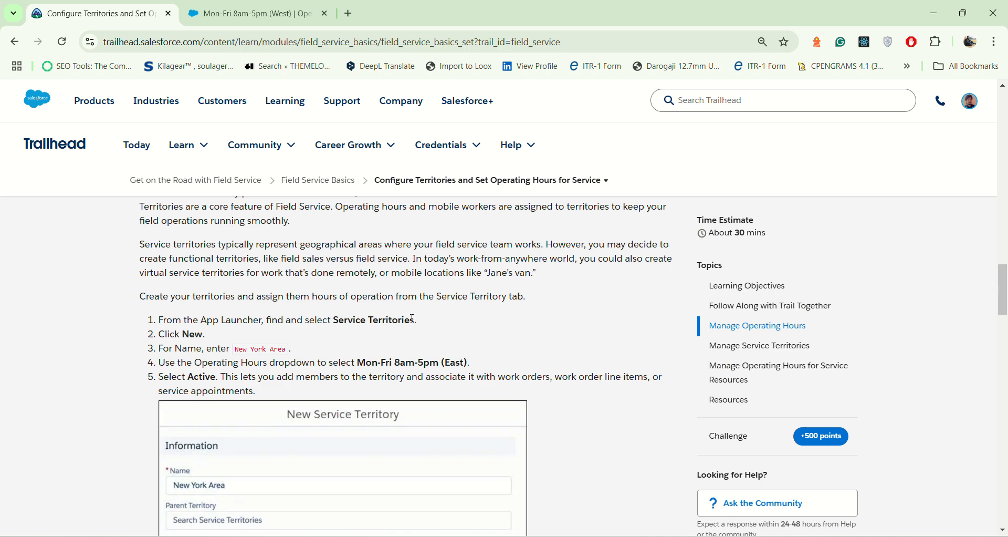
pyautogui.scroll(5, 414, 321)
pyautogui.scroll(-5, 412, 319)
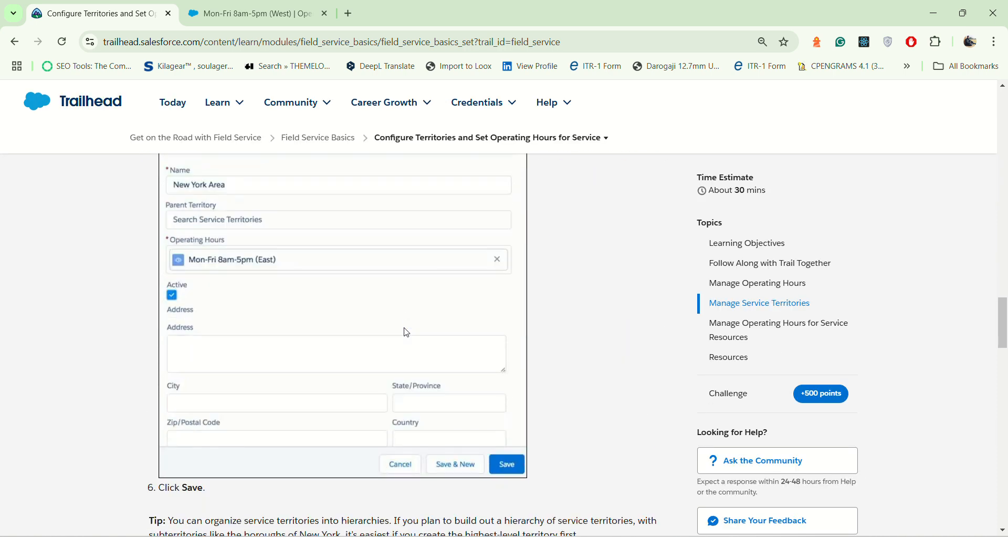
pyautogui.scroll(4, 405, 329)
# Return to the Salesforce playground, find and open Service Territories, and start a new service territory
pyautogui.moveTo(334, 260); pyautogui.dragTo(410, 256)
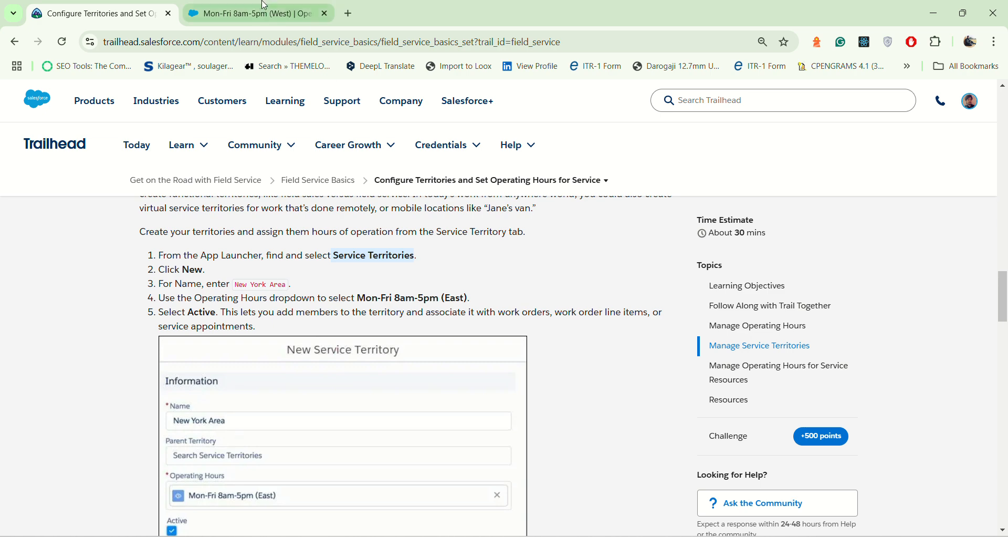
pyautogui.hotkey('ctrl', 'Tab')
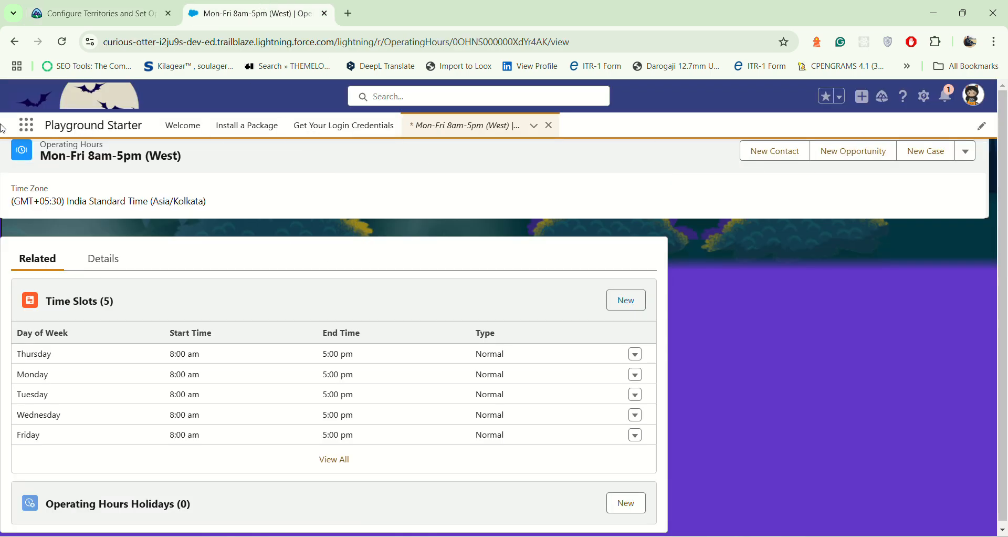
pyautogui.click(25, 124)
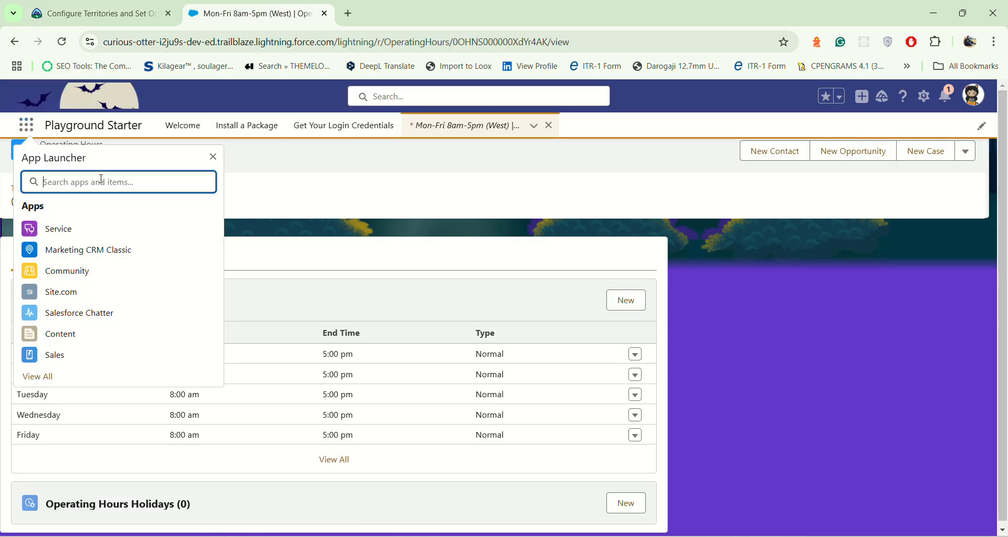
pyautogui.write('Service Territories')
pyautogui.click(59, 266)
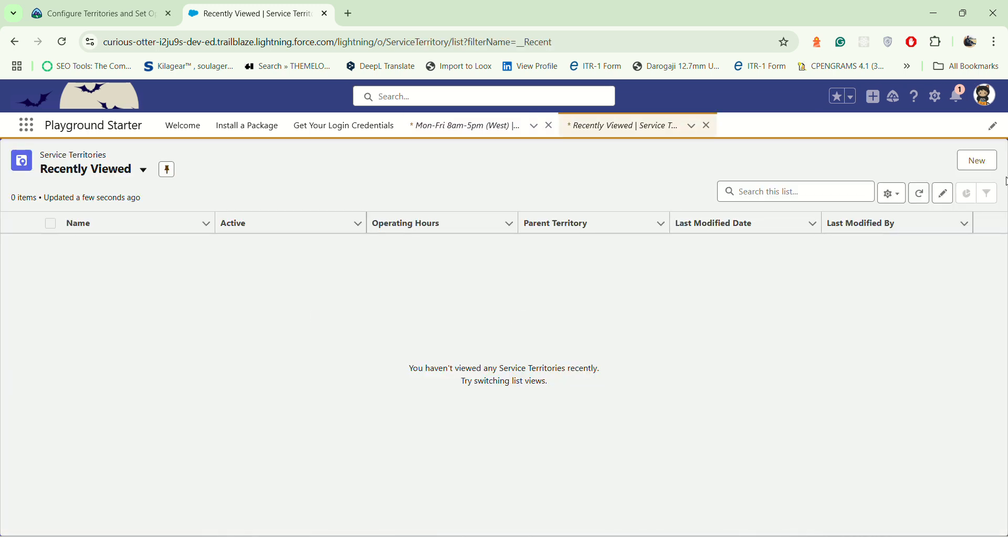
pyautogui.click(978, 160)
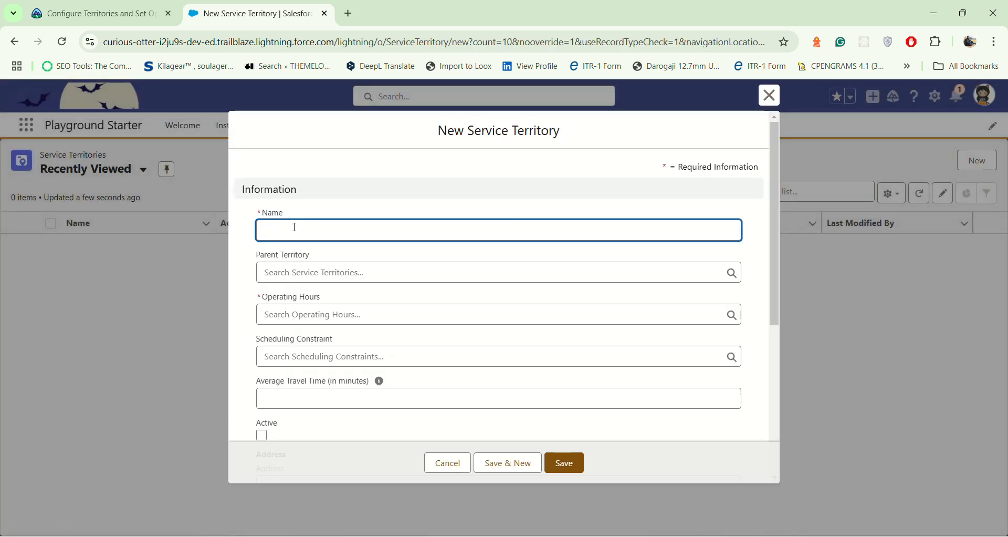
# Copy the territory name San Francisco Area from the Trailhead challenge and enter it as the new service territory's name
pyautogui.click(146, 5)
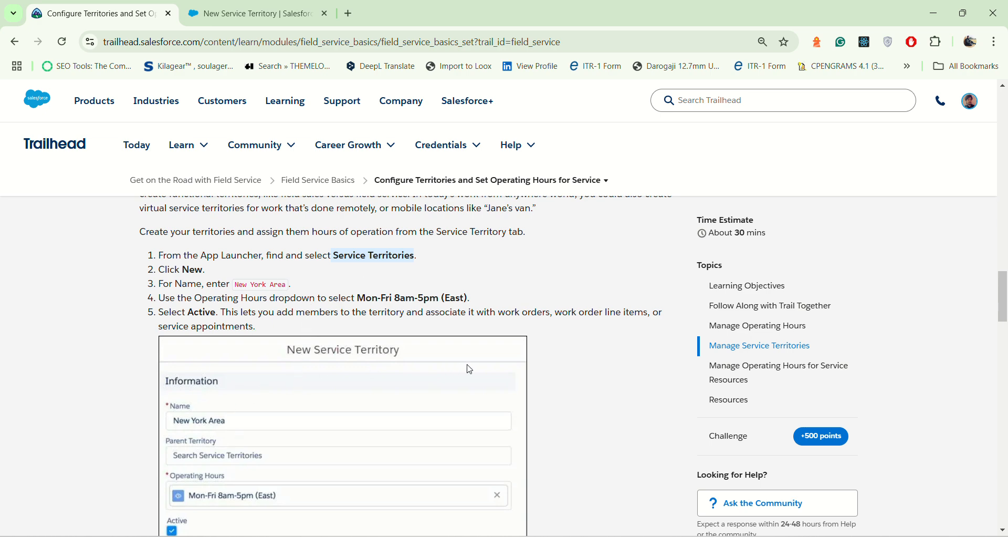
pyautogui.scroll(-15, 470, 369)
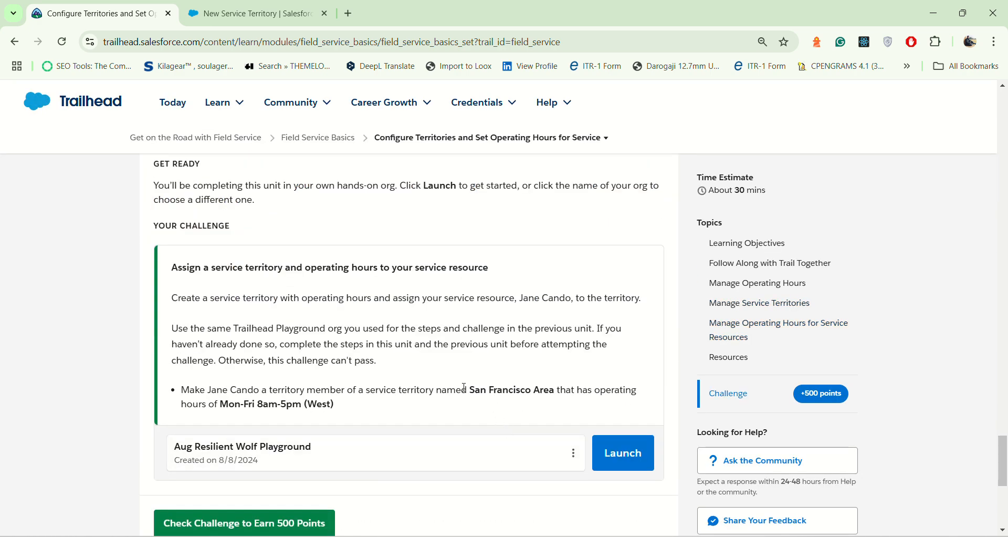
pyautogui.moveTo(472, 390); pyautogui.dragTo(551, 396)
pyautogui.hotkey('ctrl', 'c')
pyautogui.click(250, 13)
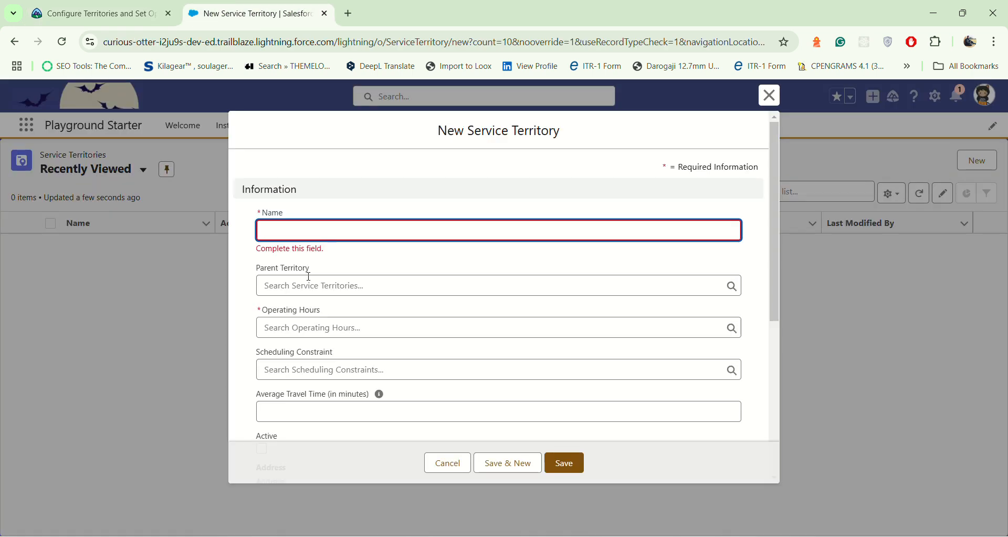
pyautogui.hotkey('ctrl', 'v')
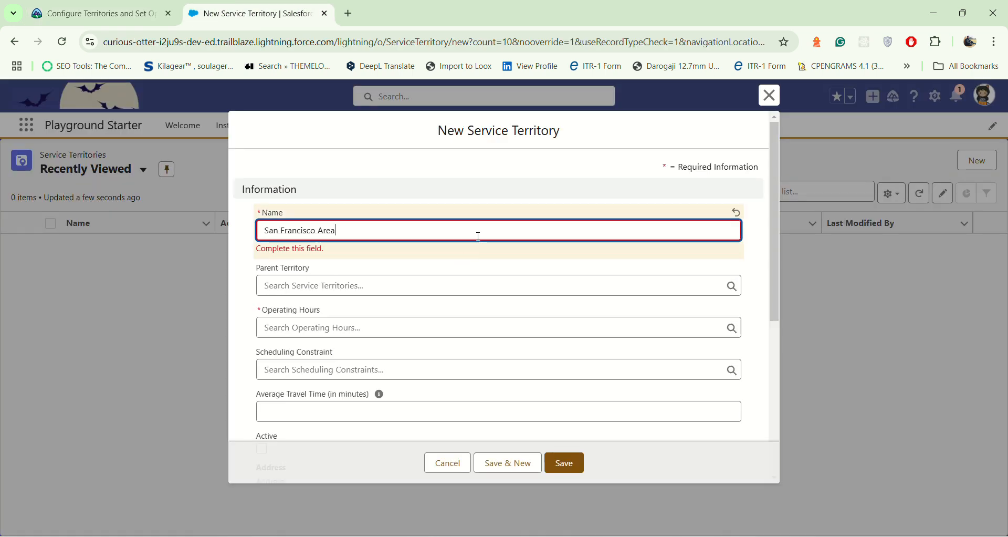
pyautogui.click(538, 190)
# Assign the Mon-Fri 8am-5pm (West) operating hours to the new service territory
pyautogui.click(407, 311)
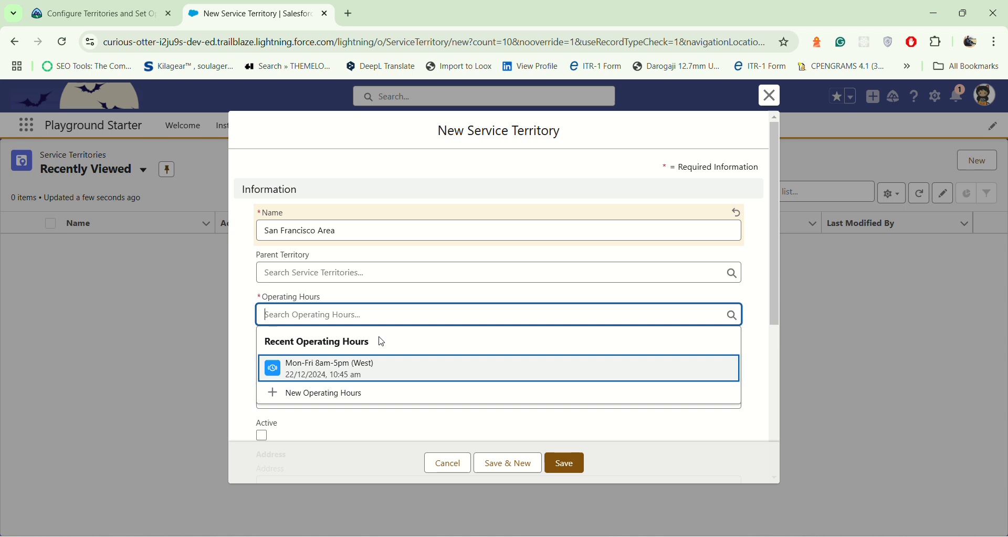
pyautogui.click(348, 365)
pyautogui.scroll(-3, 370, 332)
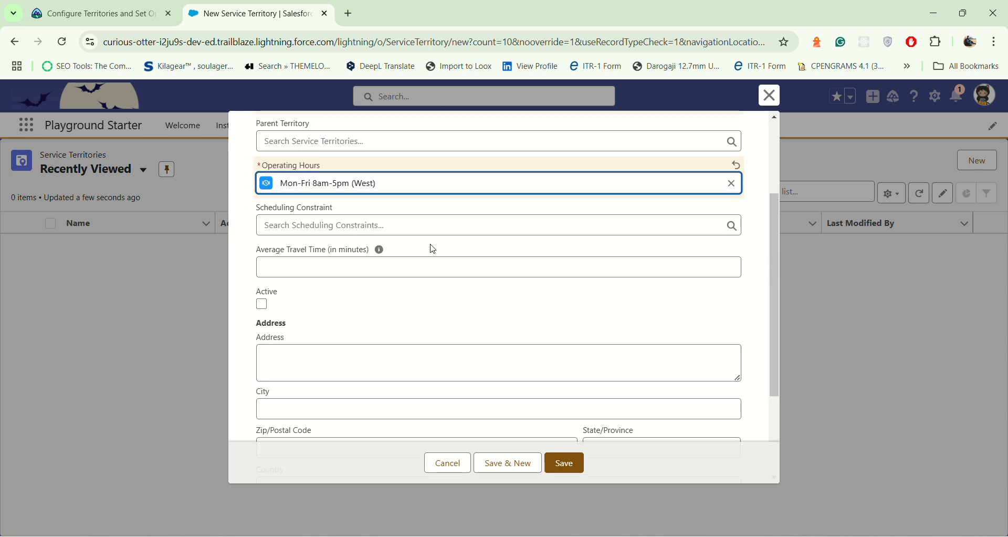
pyautogui.scroll(-3, 433, 249)
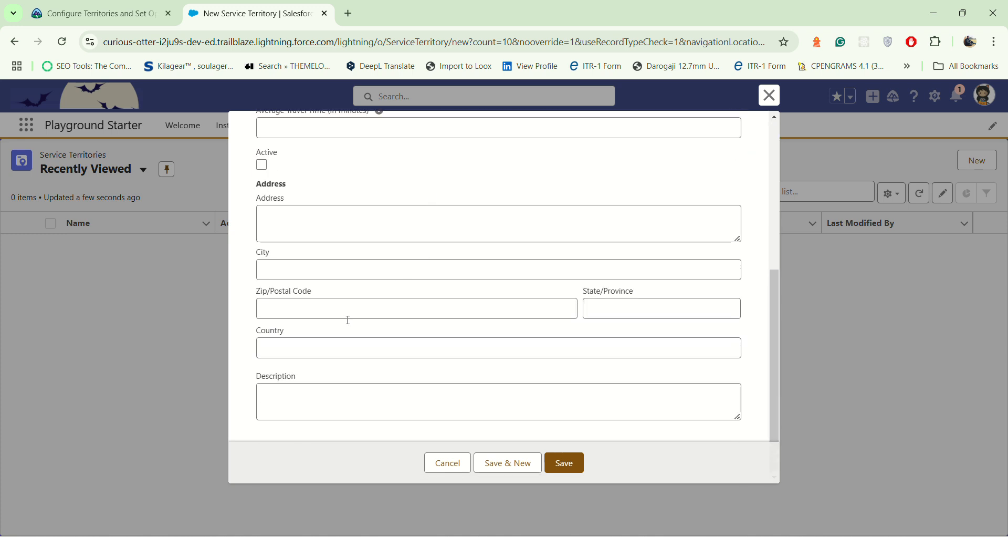
pyautogui.scroll(5, 349, 319)
# Mark the San Francisco Area service territory as active and save it
pyautogui.click(326, 348)
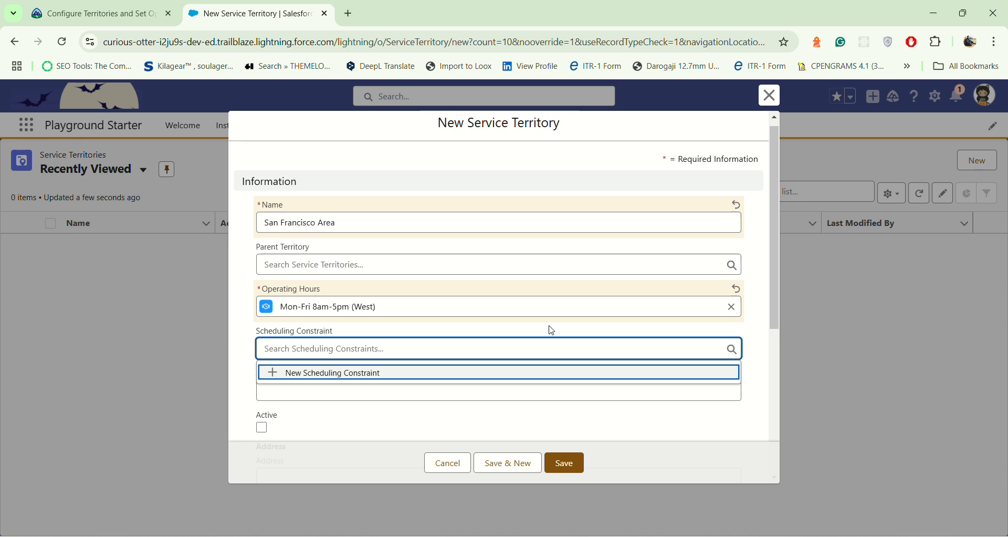
pyautogui.click(742, 326)
pyautogui.scroll(-3, 247, 300)
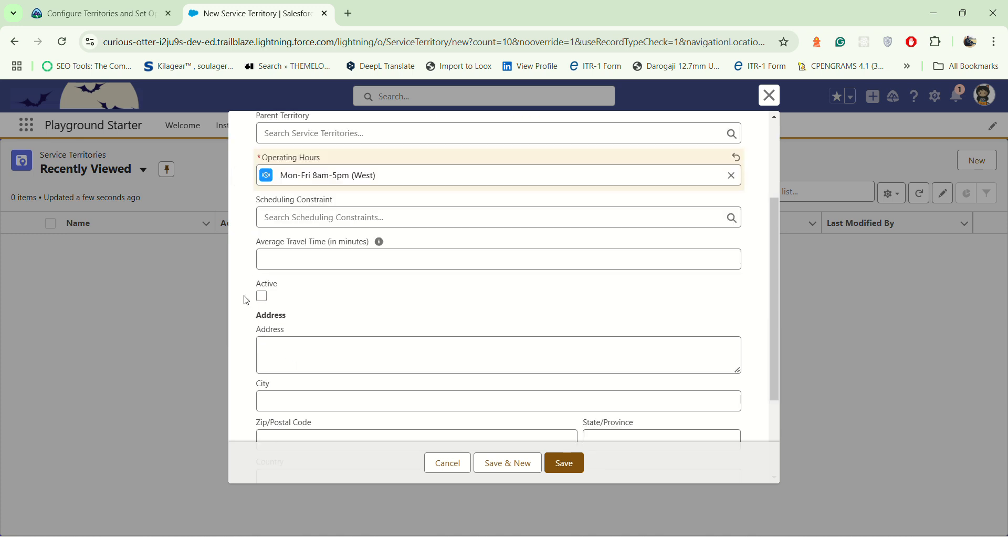
pyautogui.click(262, 296)
pyautogui.scroll(3, 444, 310)
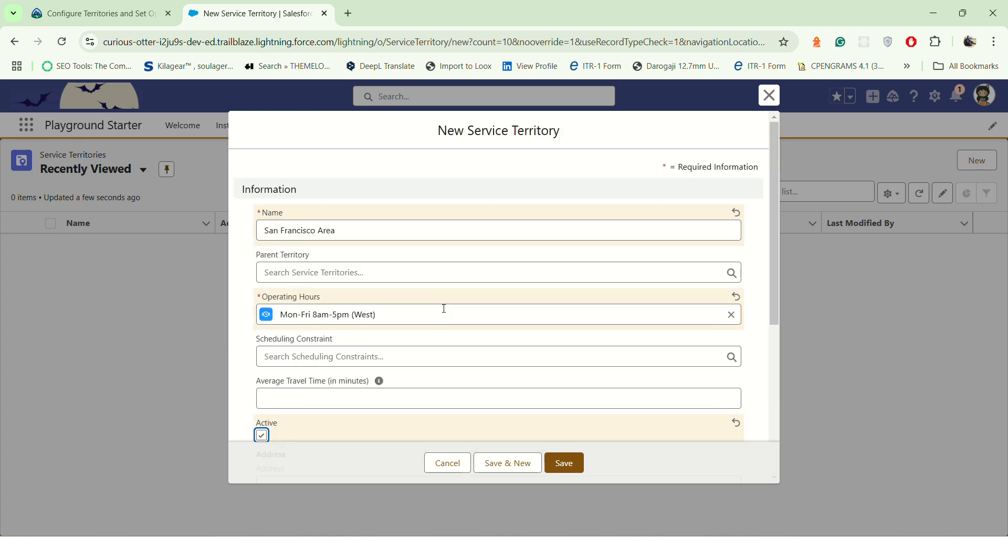
pyautogui.click(455, 270)
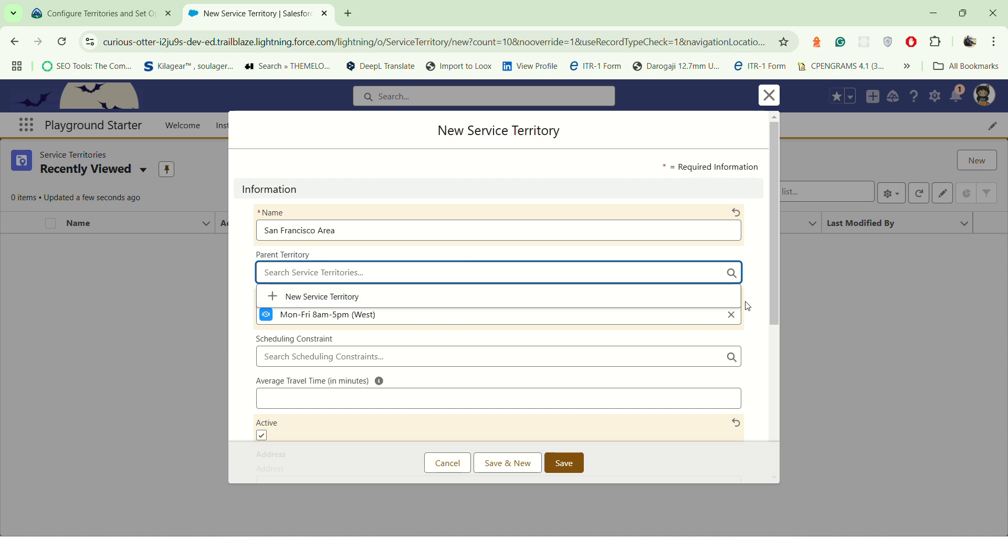
pyautogui.click(762, 317)
pyautogui.scroll(-4, 380, 375)
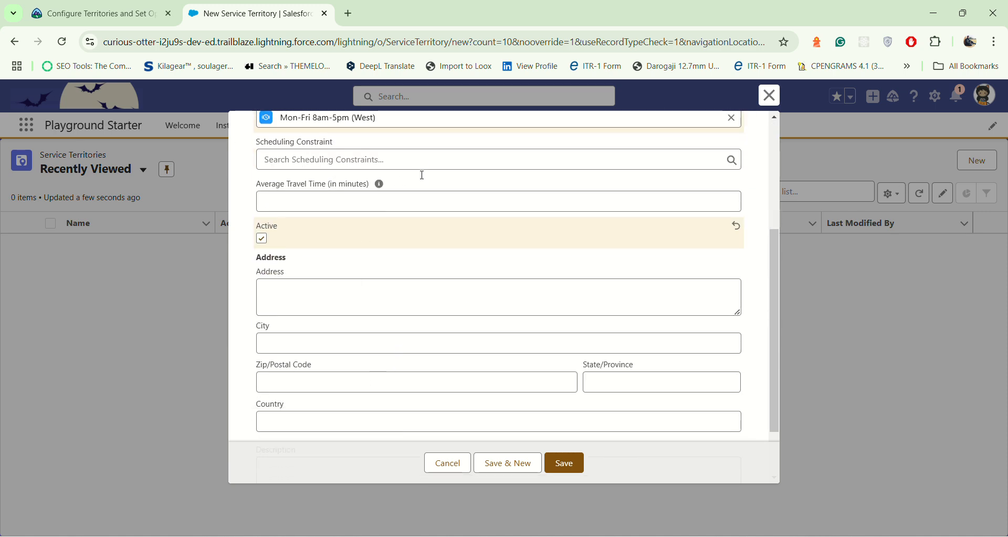
pyautogui.scroll(-2, 478, 376)
pyautogui.click(566, 463)
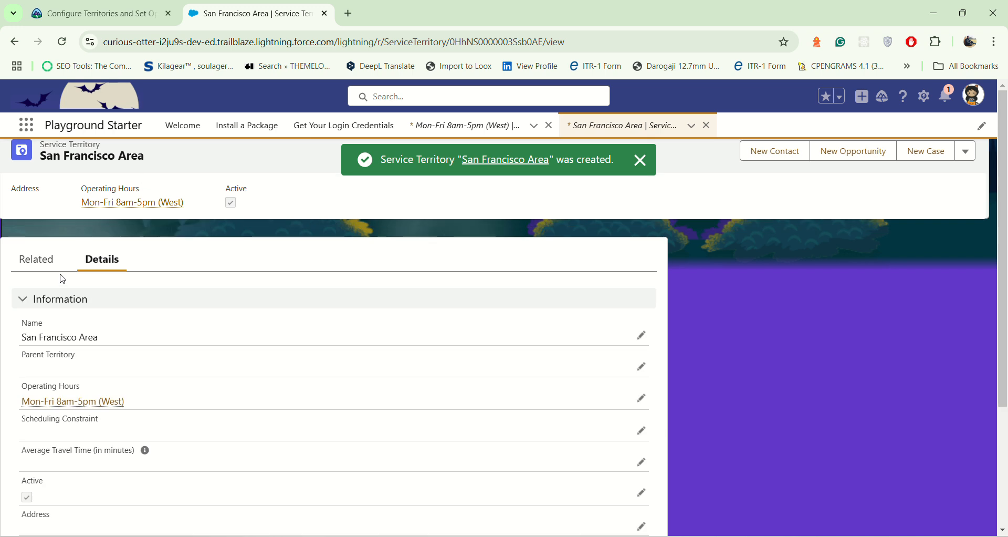
# Look through the related lists of the San Francisco Area territory for where its members are managed
pyautogui.click(40, 260)
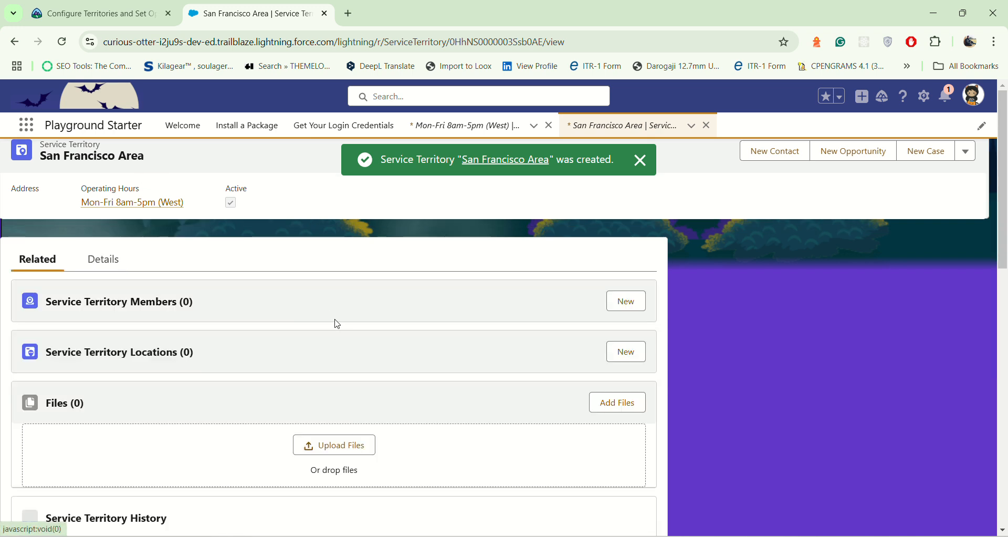
pyautogui.scroll(-4, 163, 380)
pyautogui.scroll(-4, 155, 369)
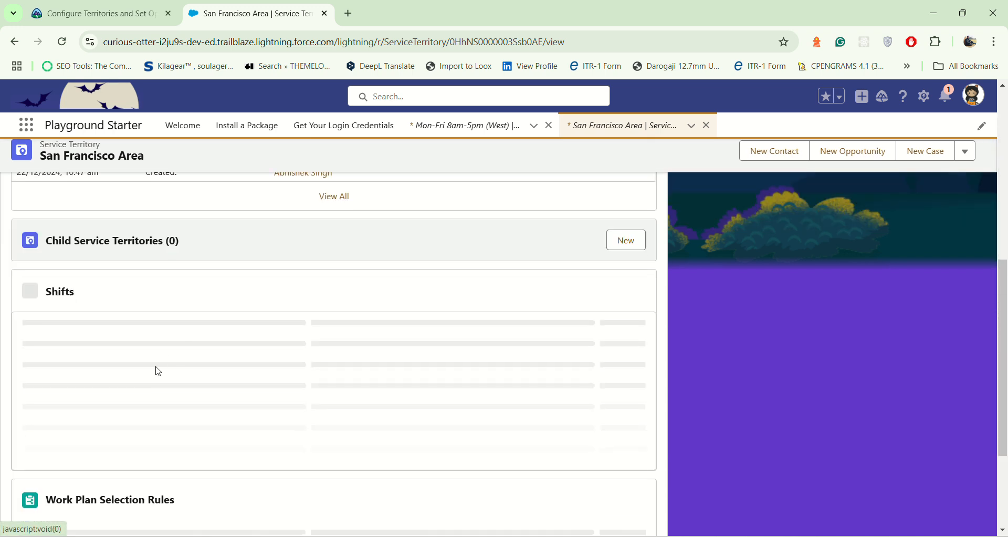
pyautogui.scroll(3, 235, 325)
pyautogui.scroll(5, 362, 404)
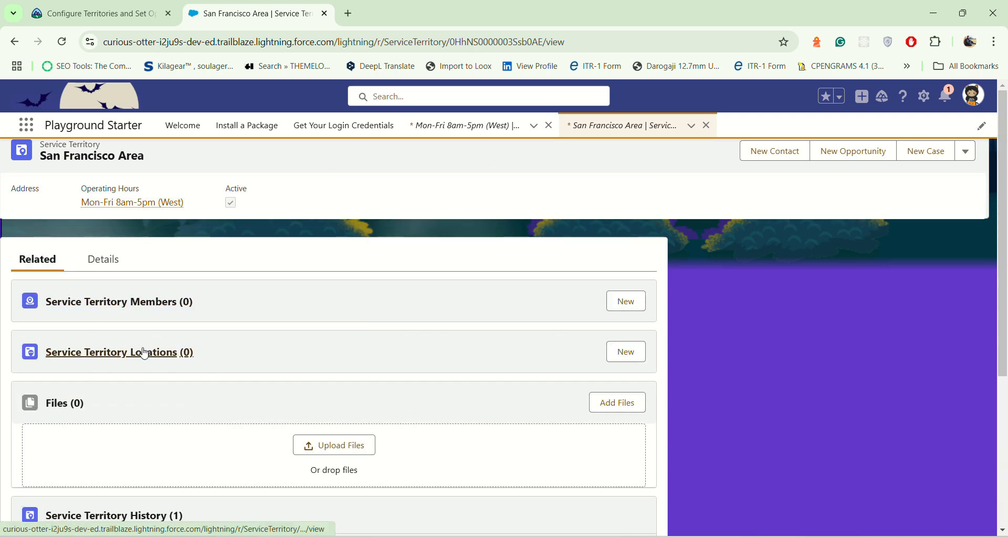
# Switch to the Trailhead unit and review the instructions for adding a service resource to a territory
pyautogui.click(120, 5)
pyautogui.scroll(15, 431, 318)
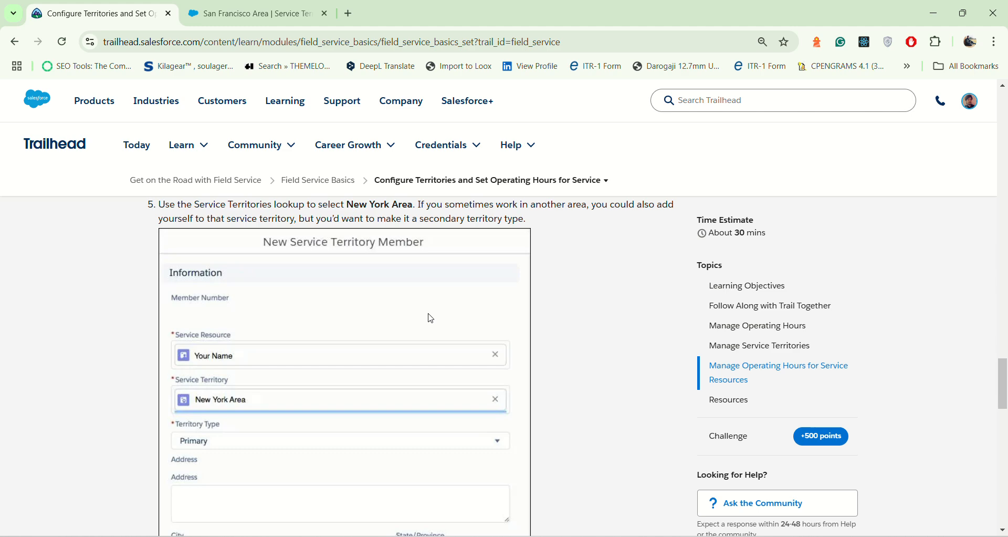
pyautogui.scroll(4, 430, 318)
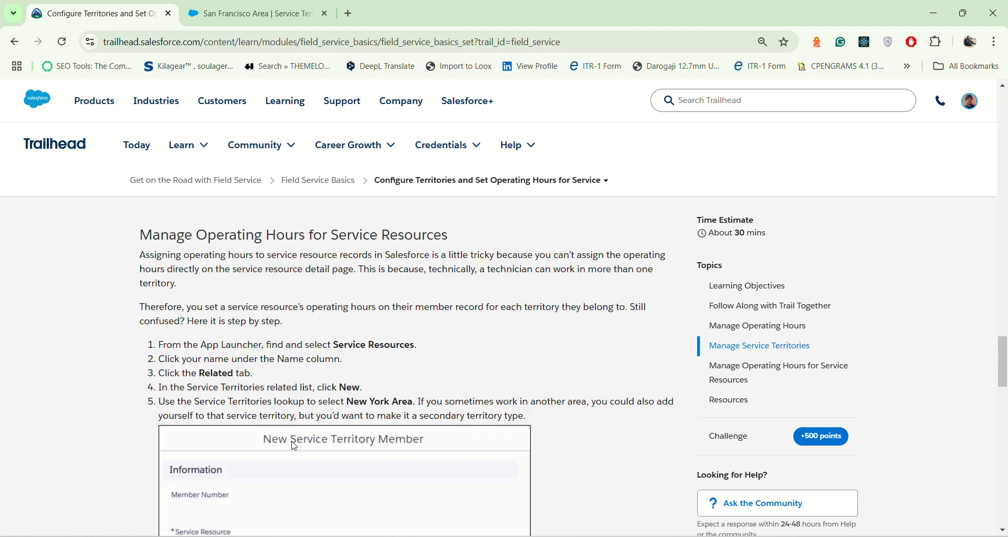
# Try to start a new service territory member for the San Francisco Area territory, checking the form against the Trailhead example
pyautogui.click(277, 7)
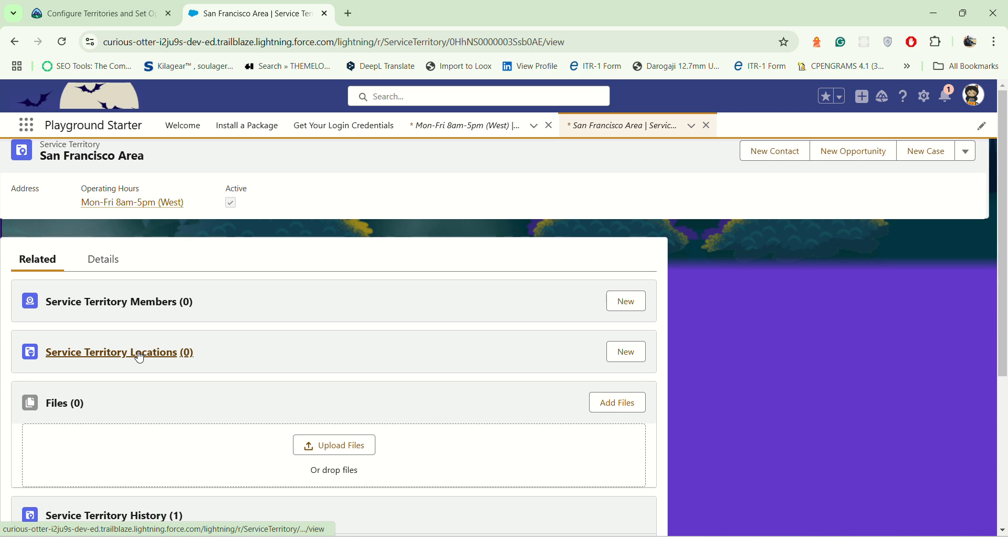
pyautogui.click(632, 301)
pyautogui.click(84, 5)
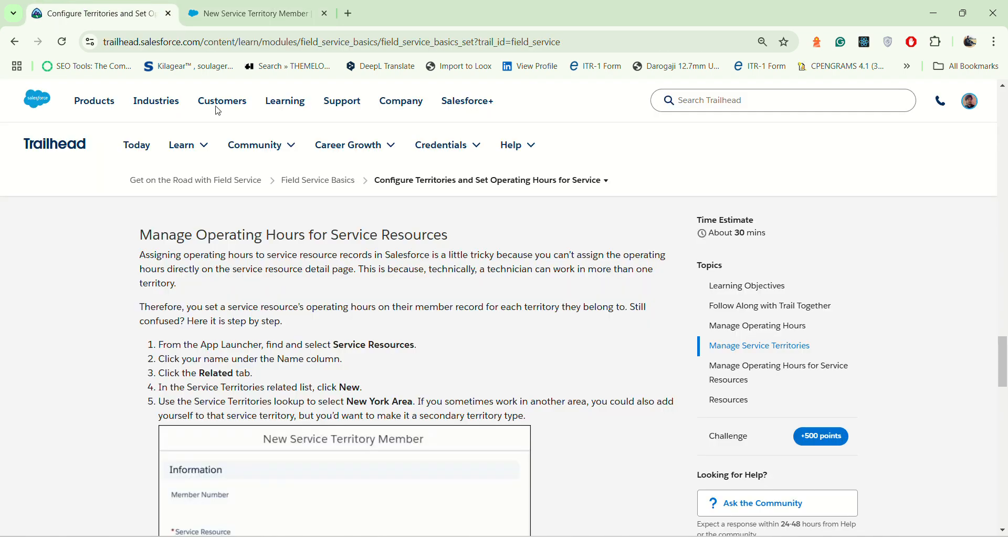
pyautogui.scroll(-3, 495, 410)
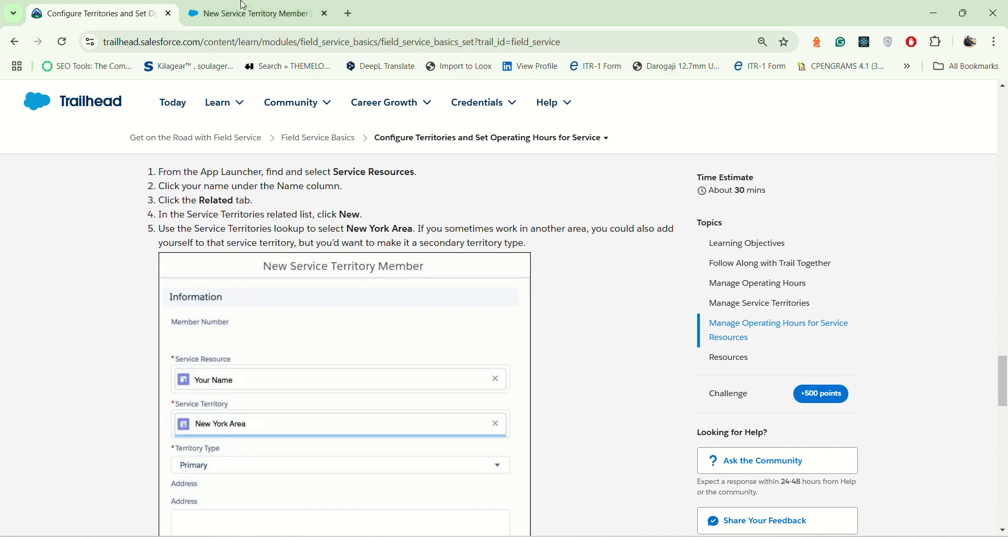
pyautogui.click(252, 13)
pyautogui.click(369, 251)
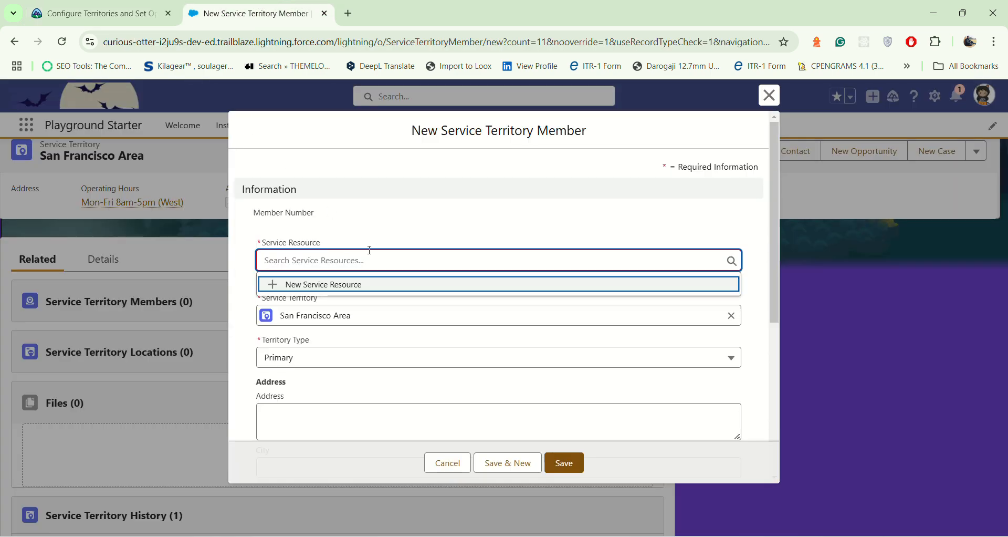
# Review the Trailhead instructions on service resource operating hours and the challenge requirements for the territory member
pyautogui.click(94, 14)
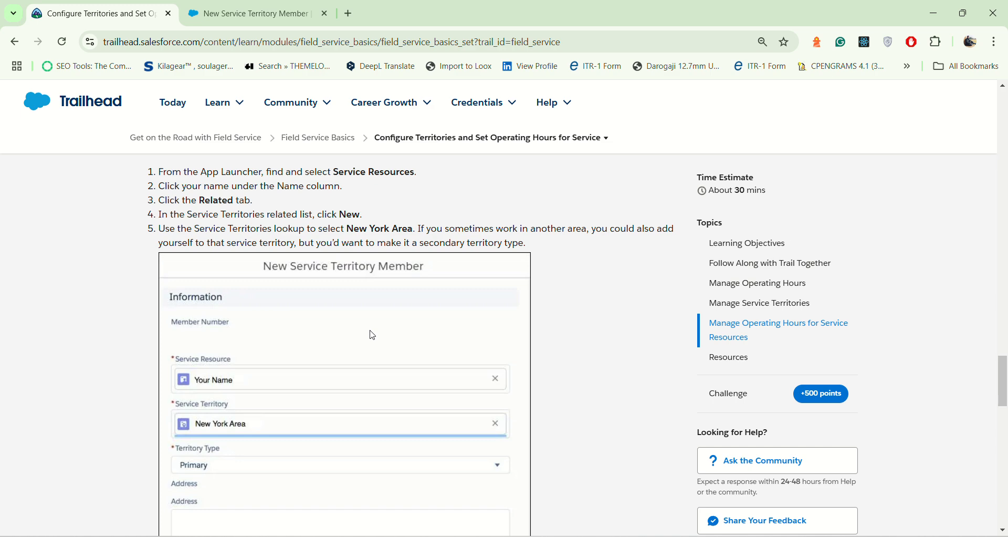
pyautogui.scroll(10, 445, 318)
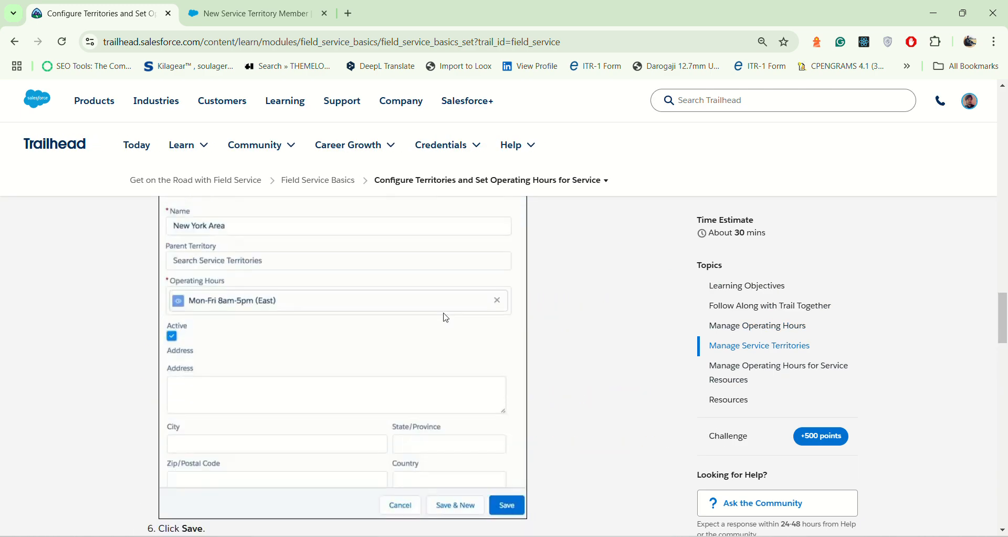
pyautogui.scroll(-2, 447, 319)
pyautogui.scroll(-6, 446, 319)
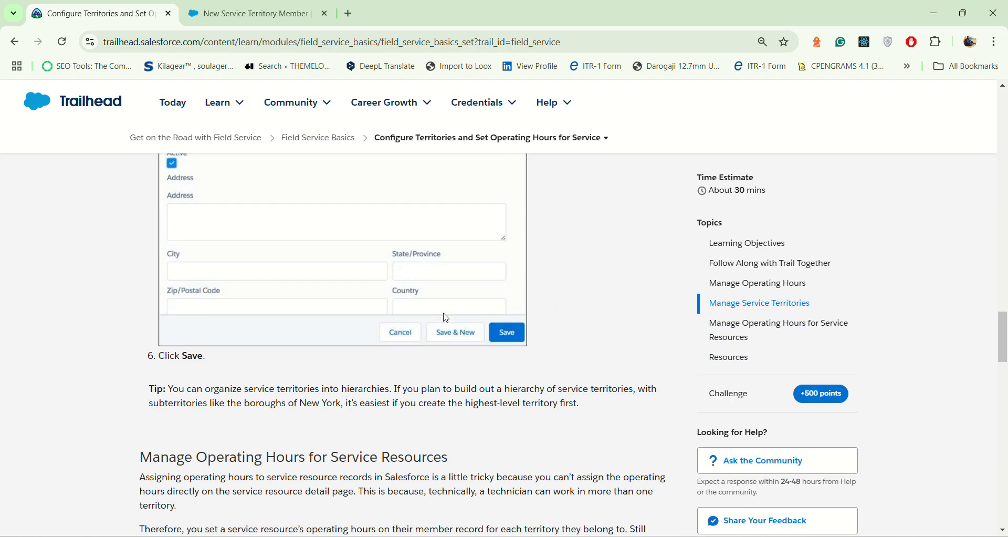
pyautogui.scroll(4, 447, 319)
pyautogui.scroll(-4, 447, 319)
pyautogui.scroll(-5, 447, 319)
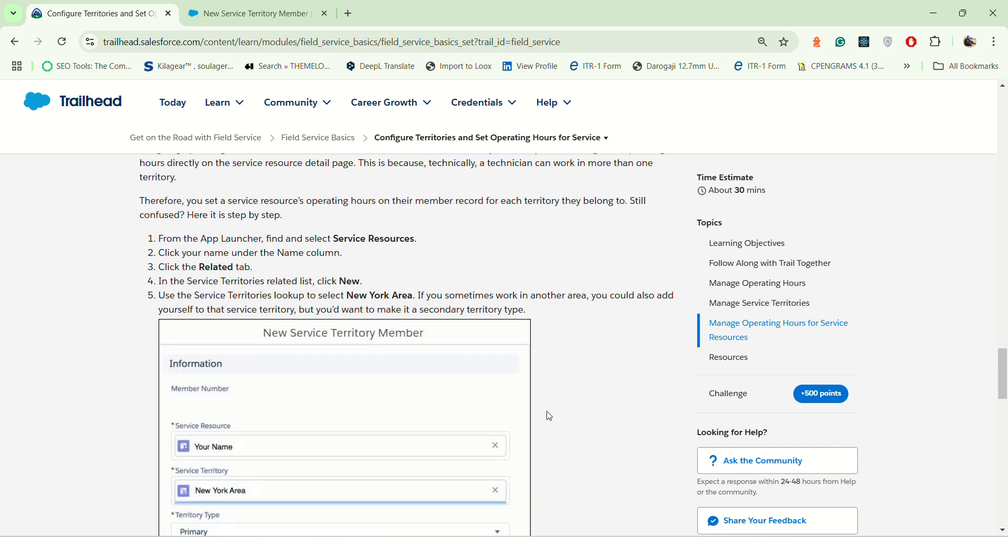
pyautogui.scroll(-1, 605, 405)
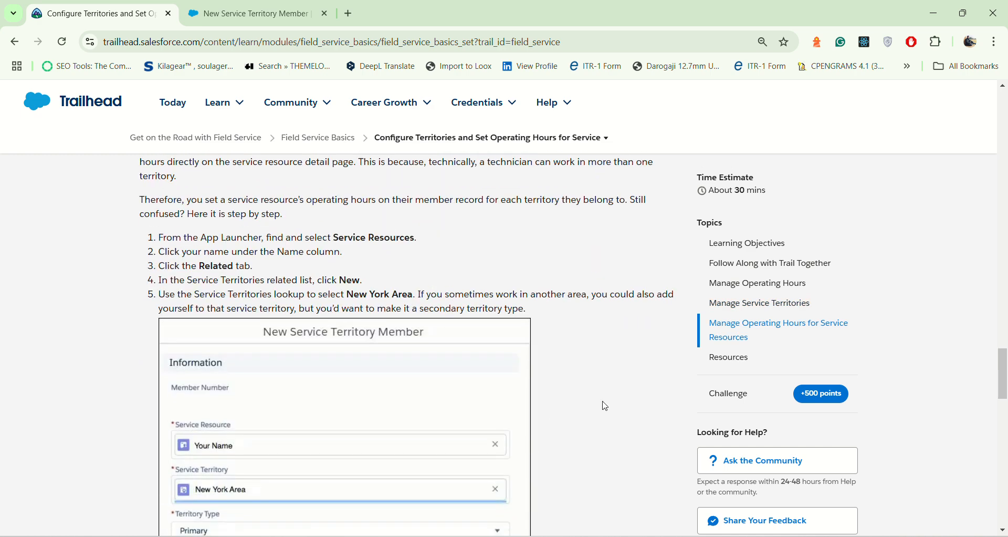
pyautogui.scroll(-14, 605, 405)
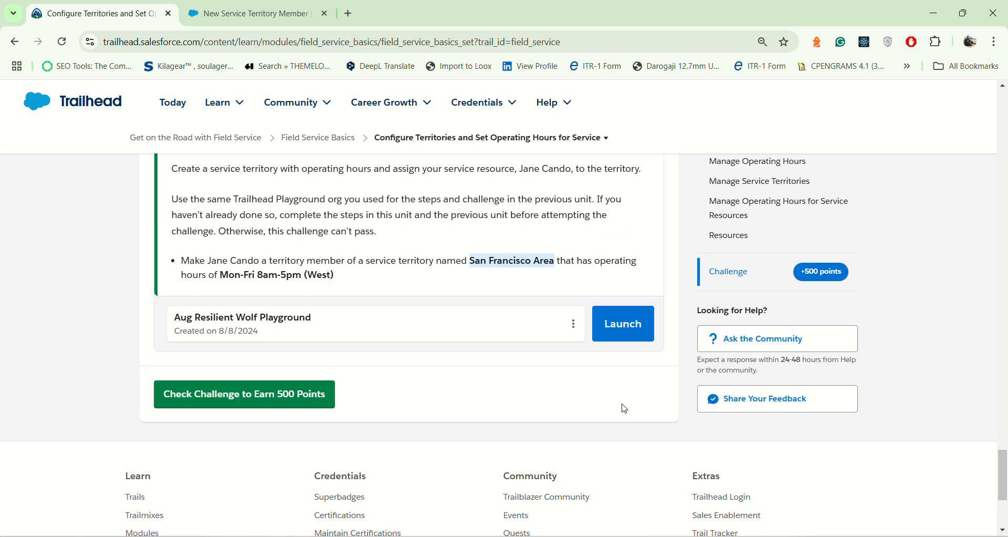
# Try San Francisco Area as the service resource in the new member form and clear the search term
pyautogui.click(326, 4)
pyautogui.write('San Francisco Area')
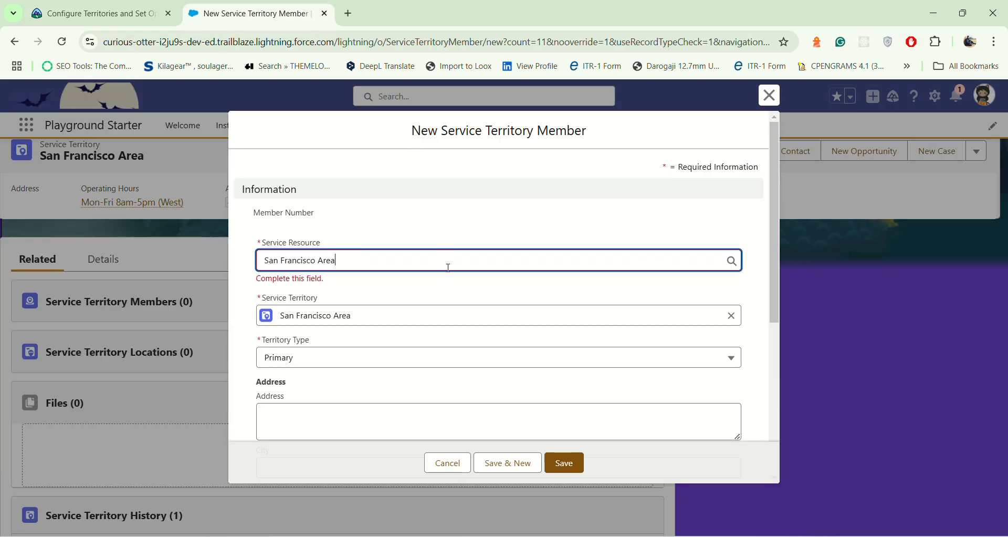
pyautogui.click(522, 241)
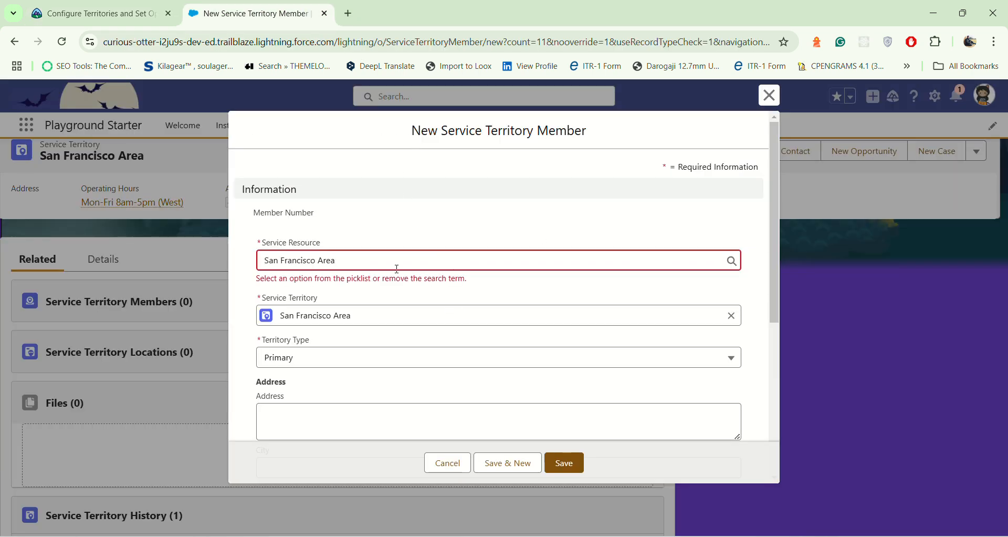
pyautogui.tripleClick(346, 266)
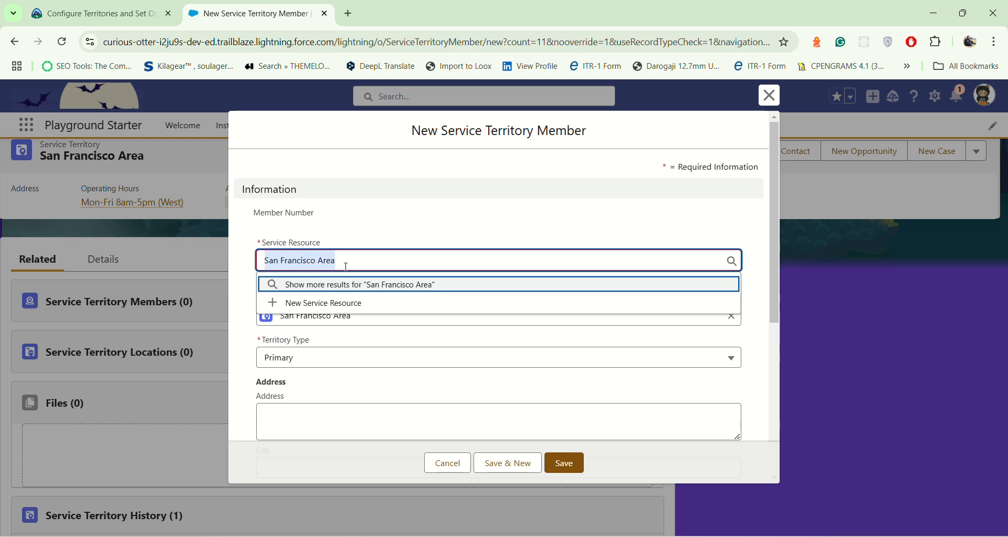
pyautogui.press('BackSpace')
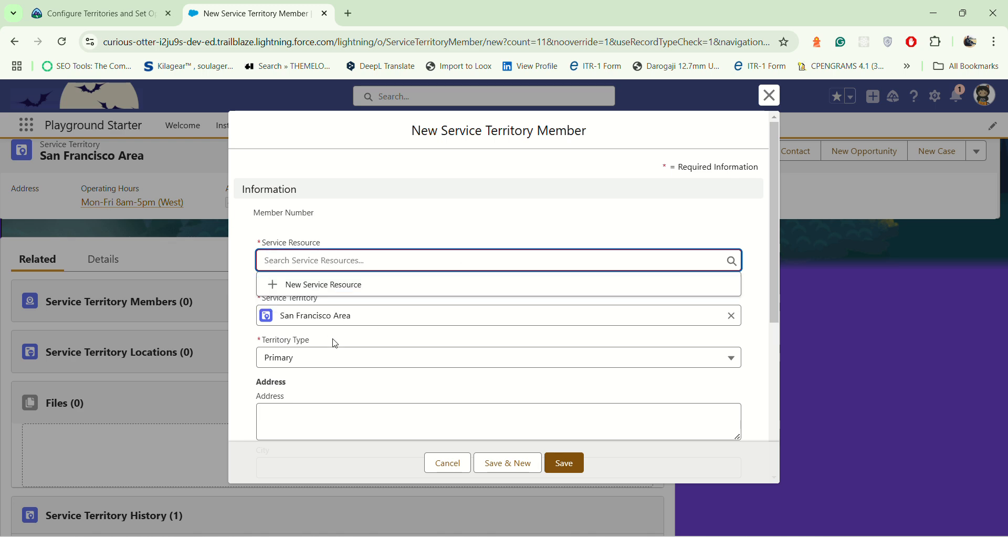
pyautogui.click(474, 305)
# Reread the challenge text and the Trailhead steps for adding a territory from the service resource record
pyautogui.click(63, 14)
pyautogui.scroll(1, 358, 387)
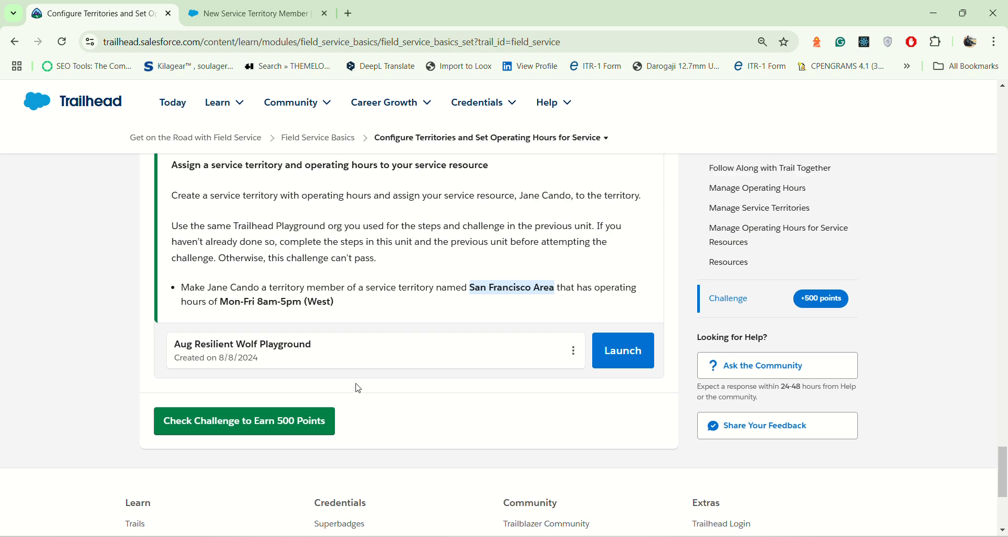
pyautogui.scroll(10, 357, 384)
pyautogui.scroll(-3, 351, 367)
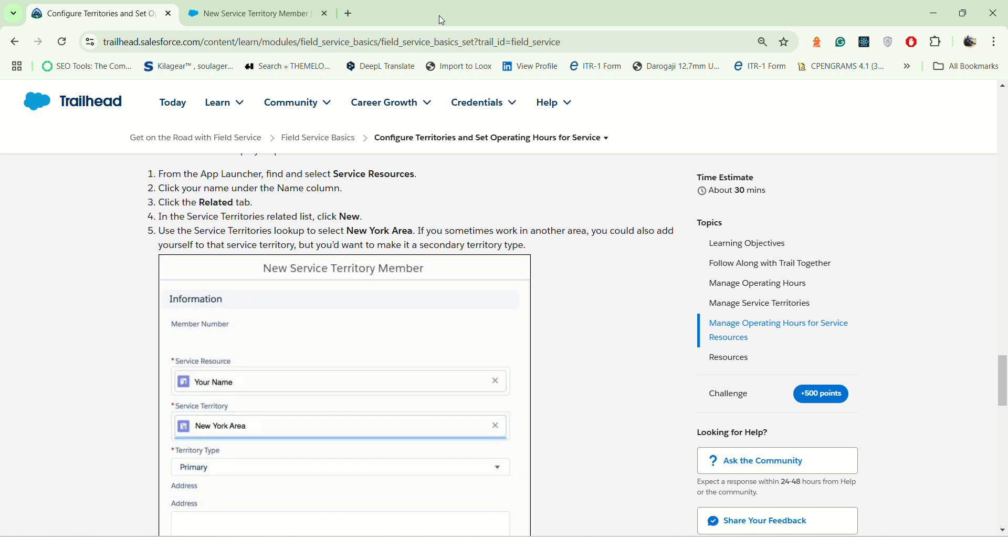
# Return to the Salesforce playground, search the App Launcher for "service re" and open Service Resources
pyautogui.hotkey('ctrl', 'Tab')
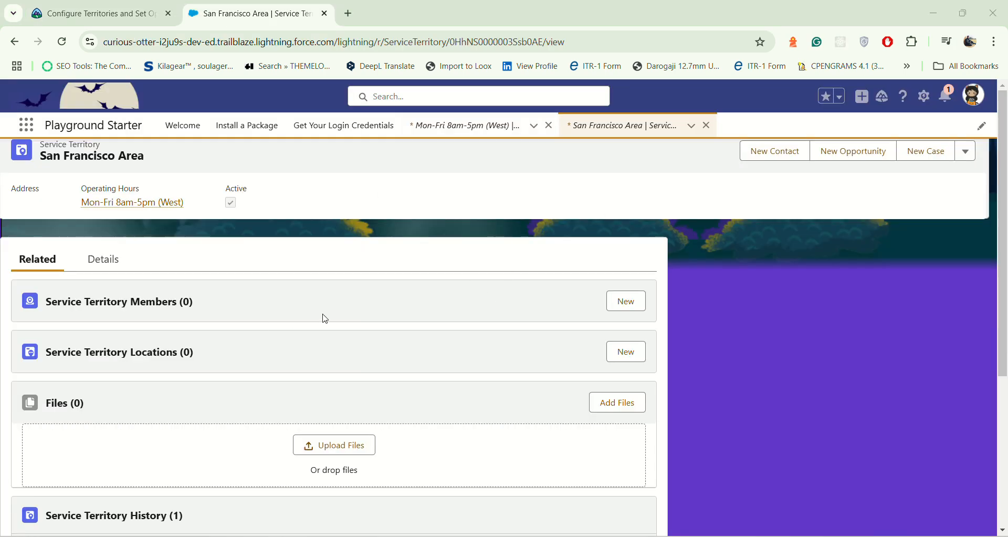
pyautogui.click(26, 126)
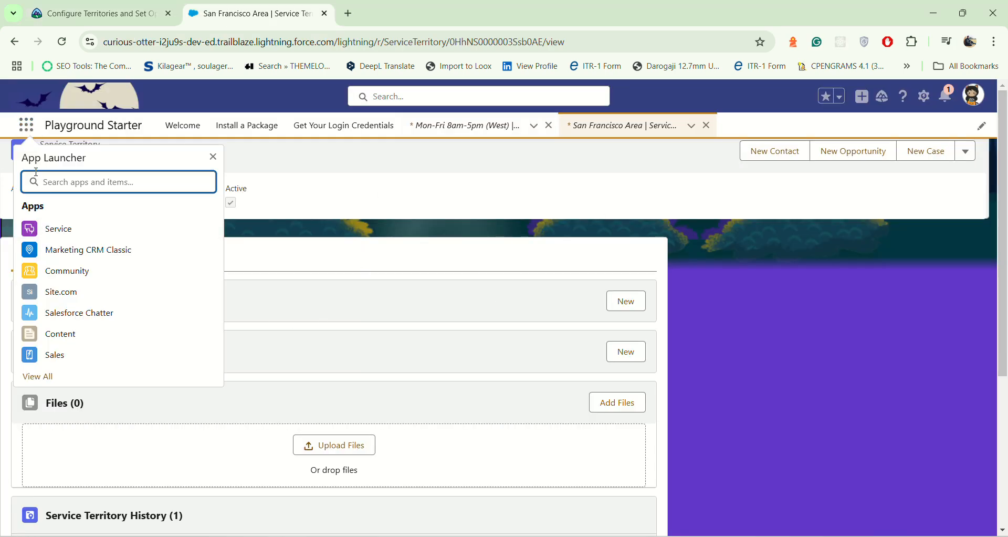
pyautogui.write('s')
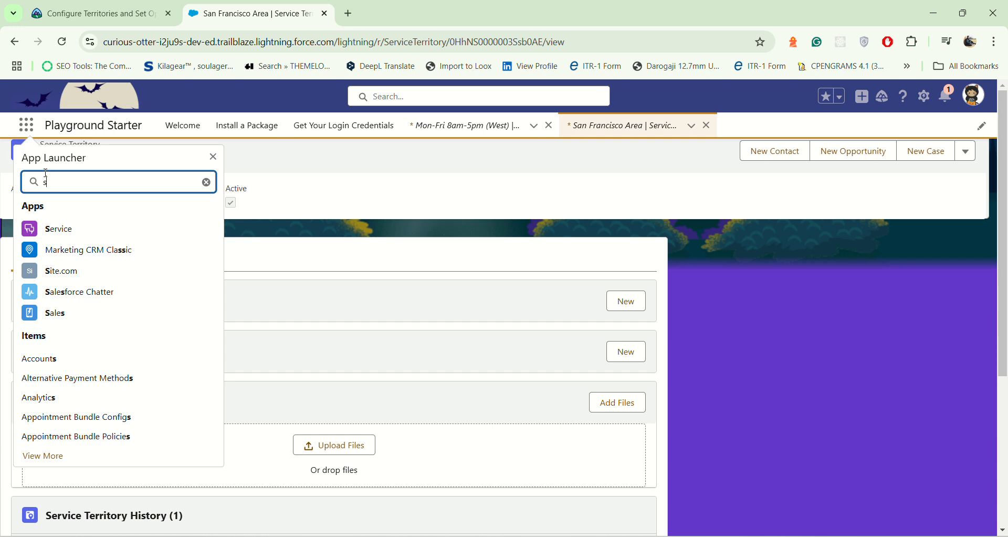
pyautogui.write('ervi')
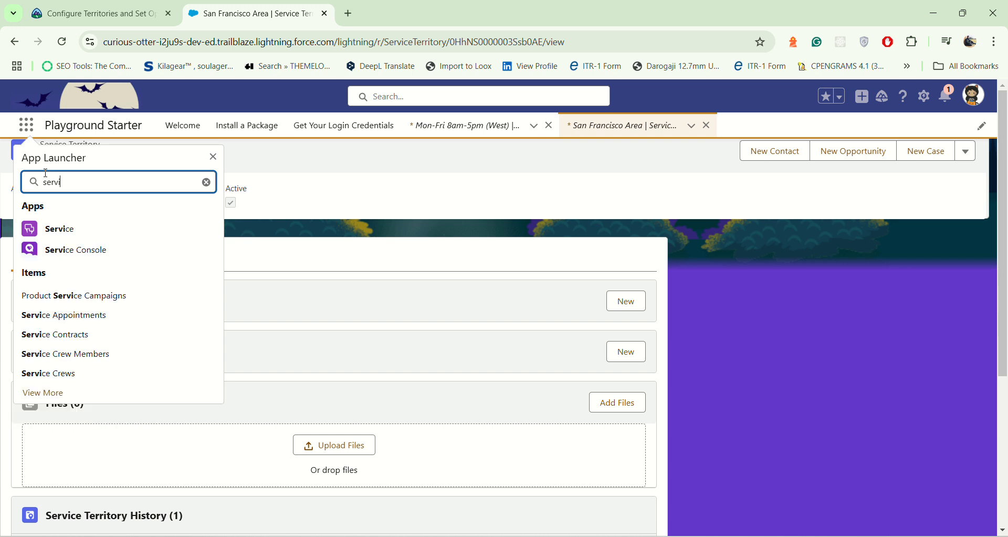
pyautogui.write('ce re')
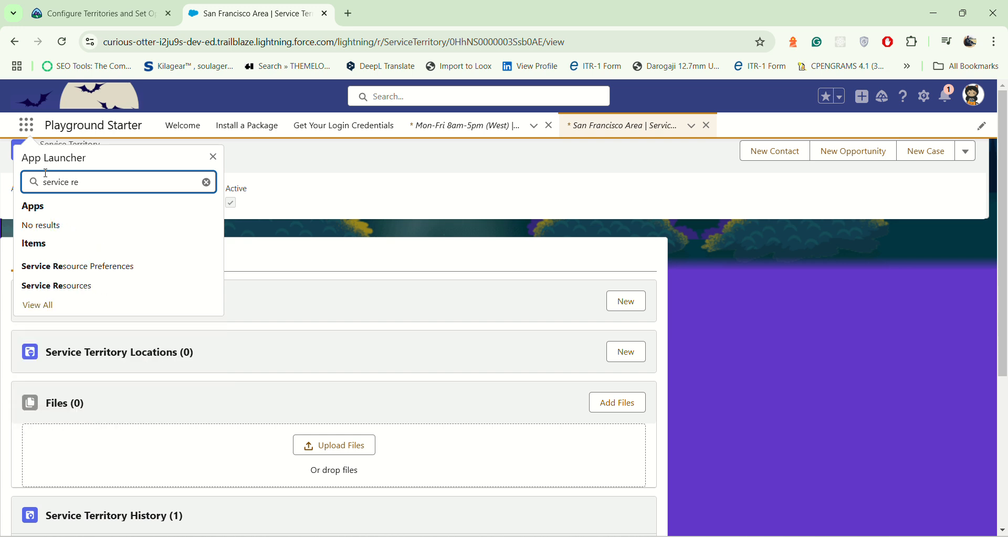
pyautogui.click(50, 286)
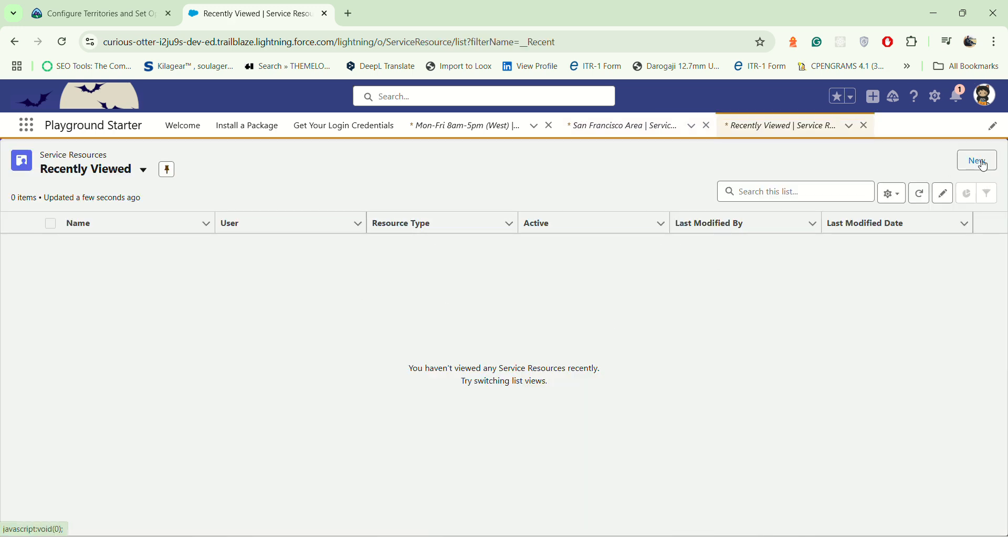
# Show the All Service Resources list and open the related lists of the technician's service resource record
pyautogui.click(97, 171)
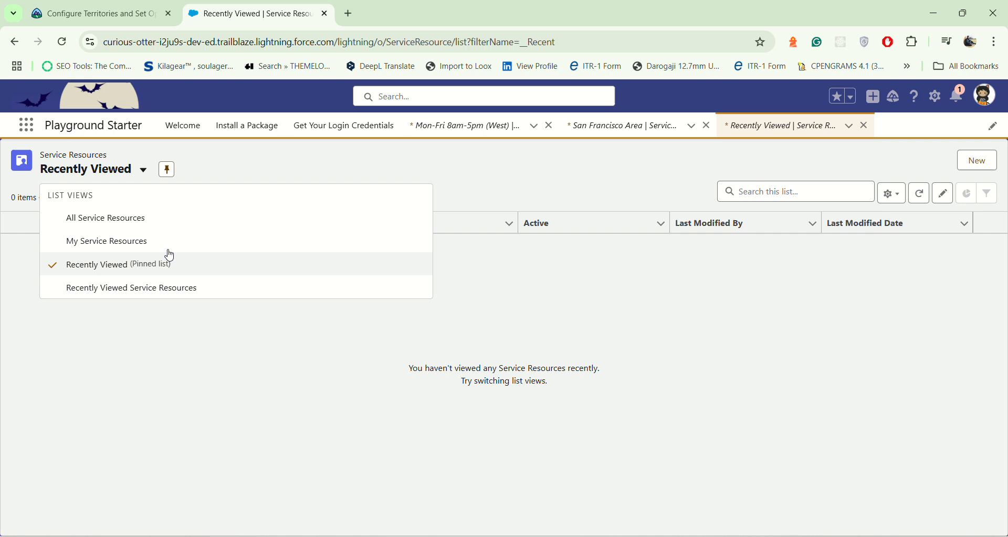
pyautogui.click(178, 217)
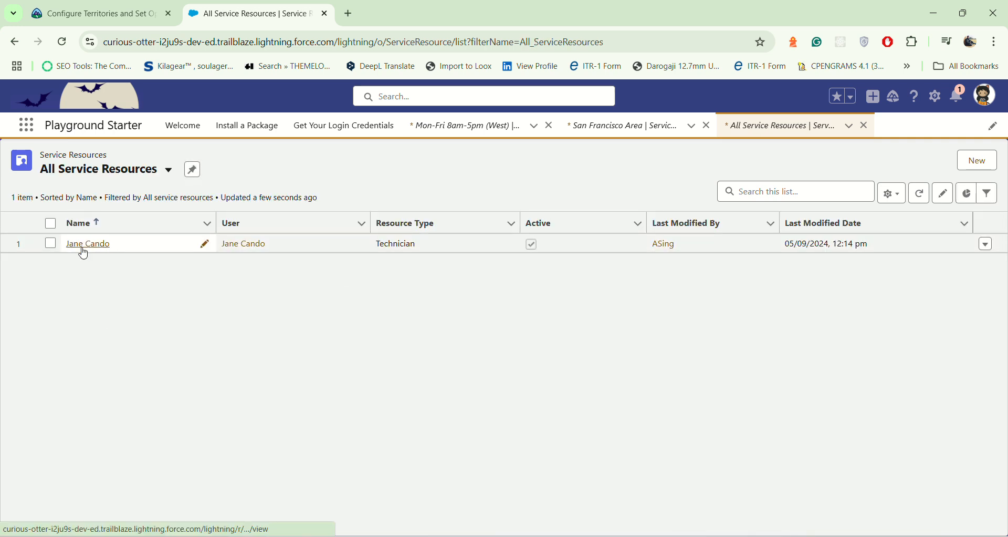
pyautogui.click(84, 245)
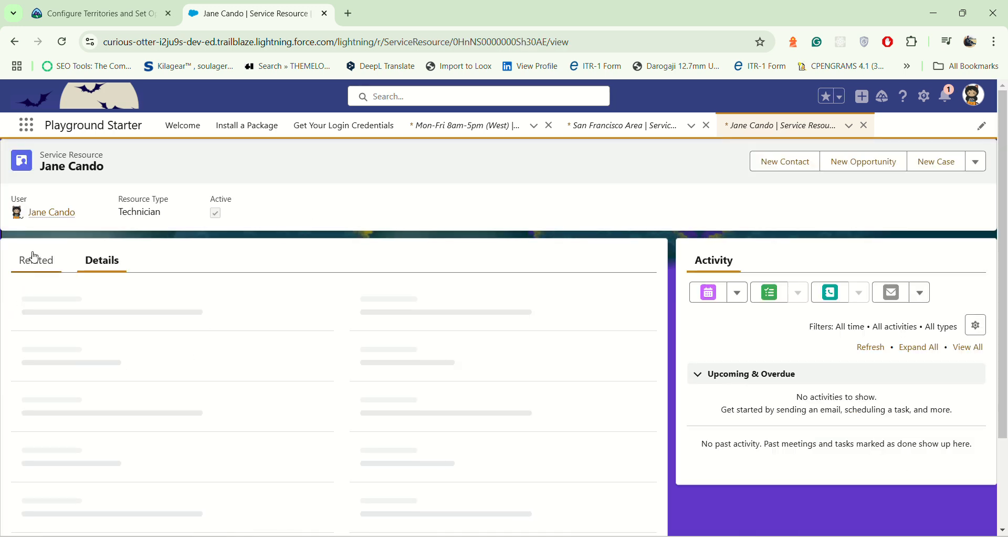
pyautogui.click(42, 268)
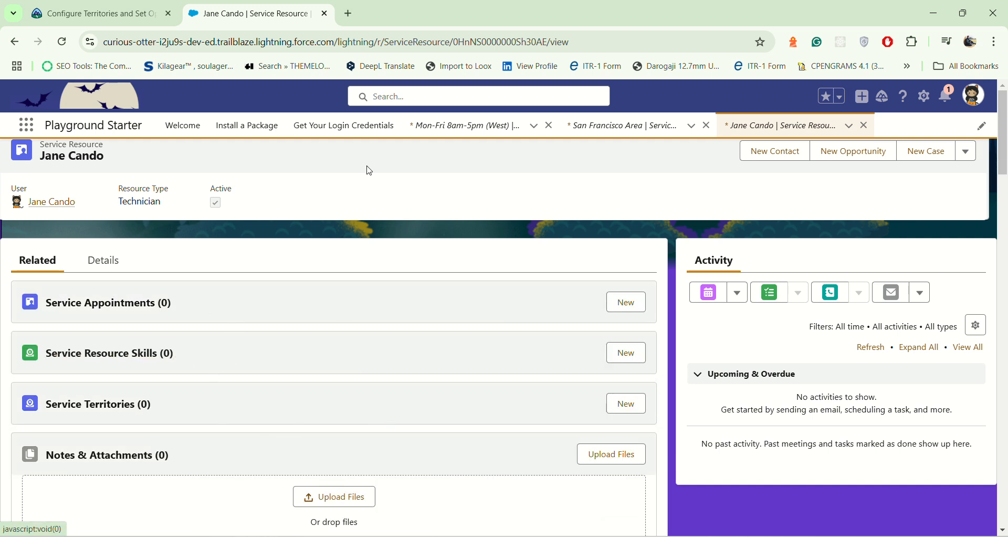
# Reopen the San Francisco Area territory and go to its service territory members in the related lists
pyautogui.click(619, 131)
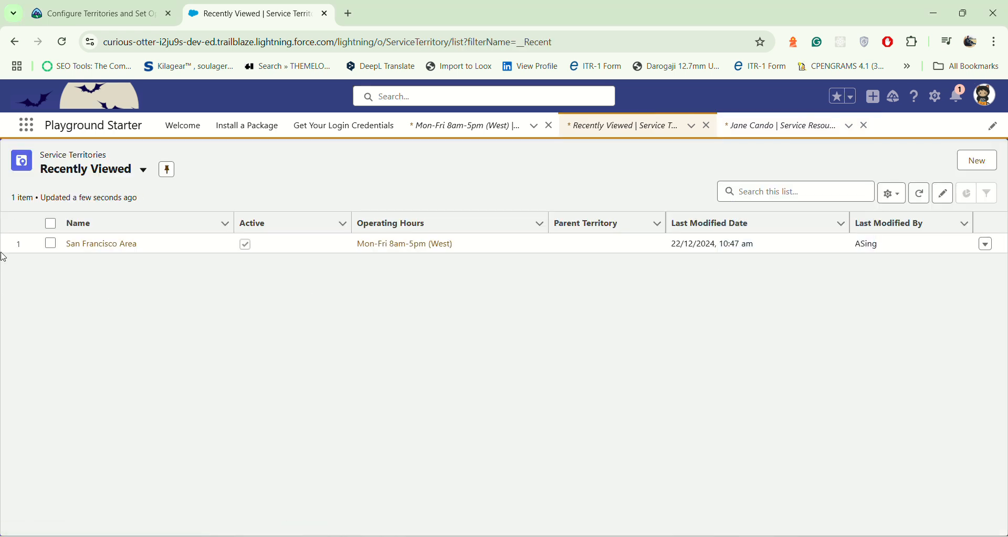
pyautogui.click(97, 244)
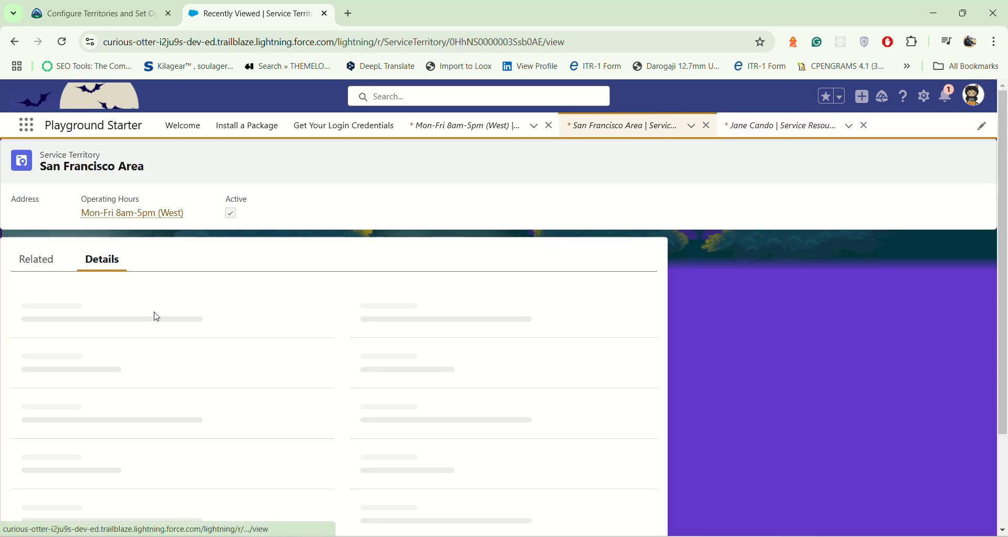
pyautogui.click(48, 264)
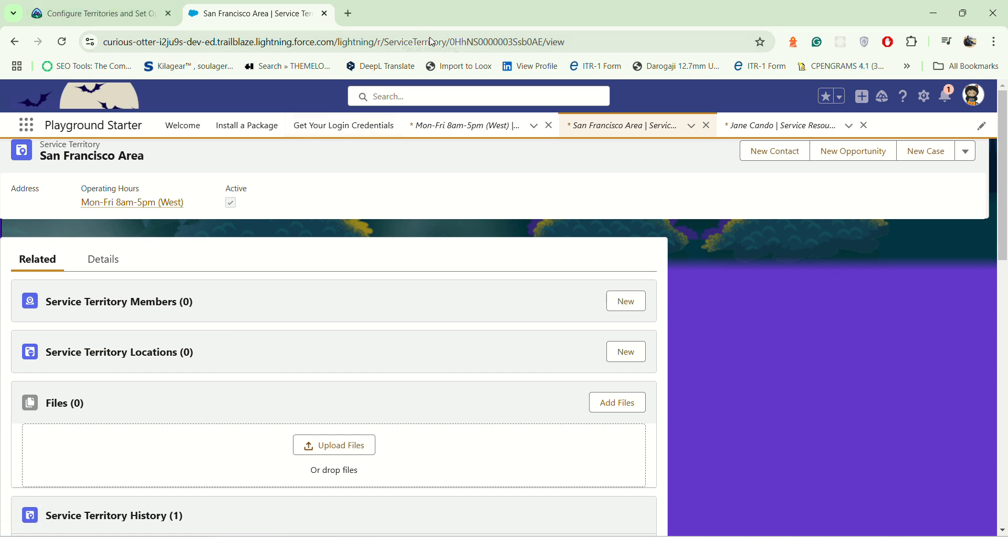
pyautogui.moveTo(41, 145); pyautogui.dragTo(100, 146)
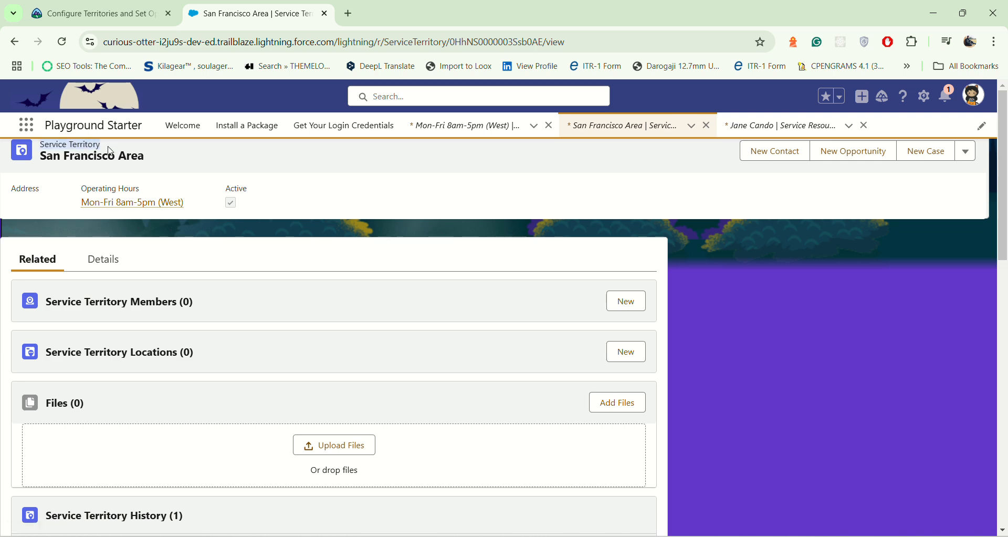
pyautogui.click(601, 300)
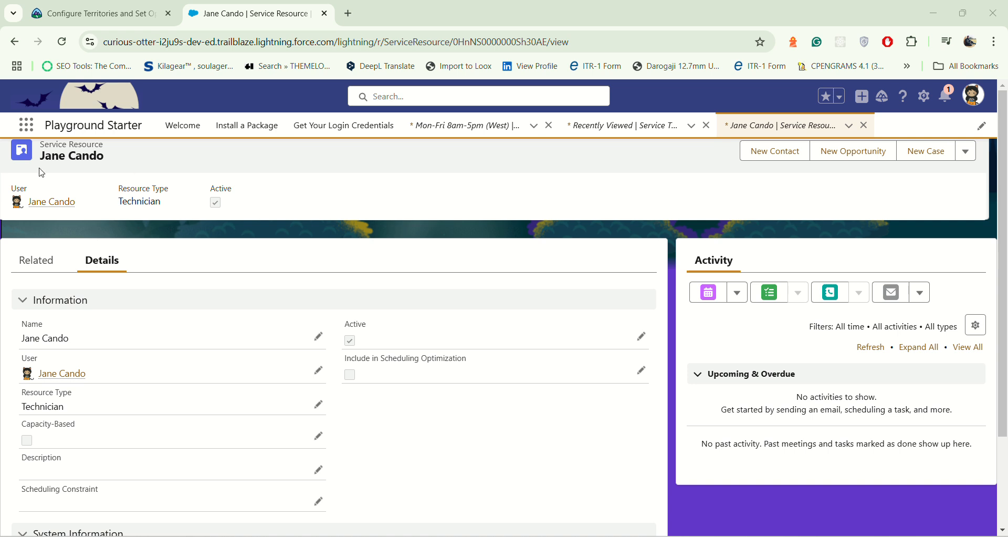
# Search the App Launcher for "service re" again and reopen the Service Resources list
pyautogui.click(27, 125)
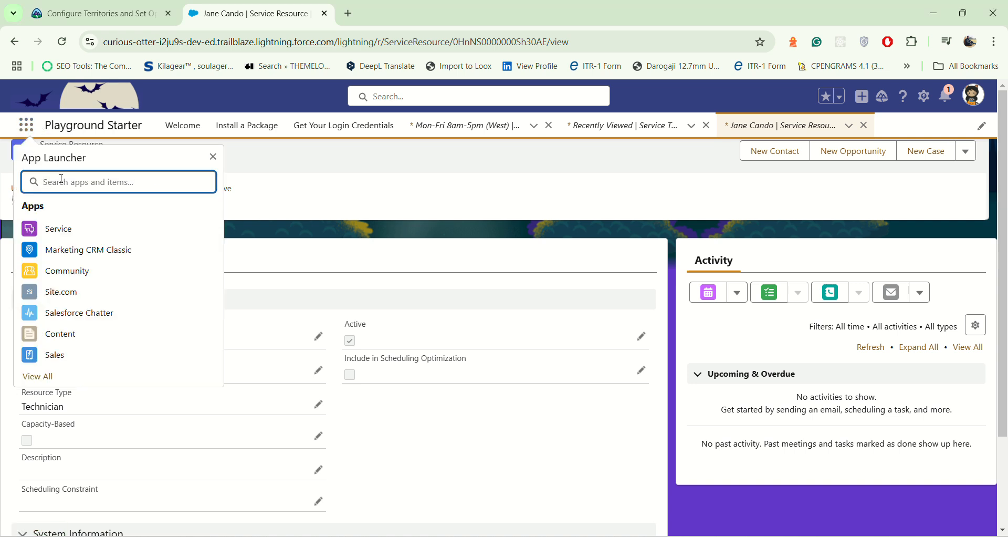
pyautogui.write('service')
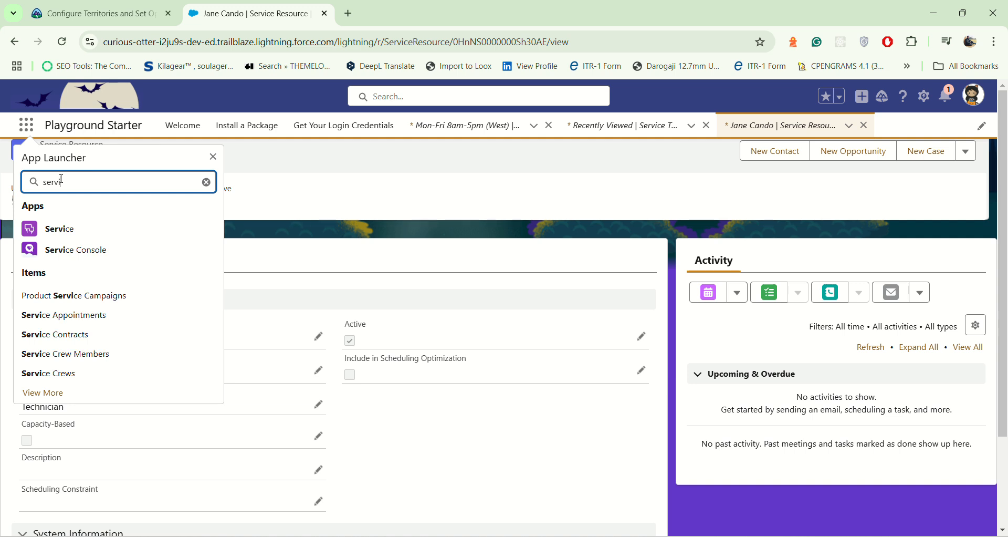
pyautogui.write(' re')
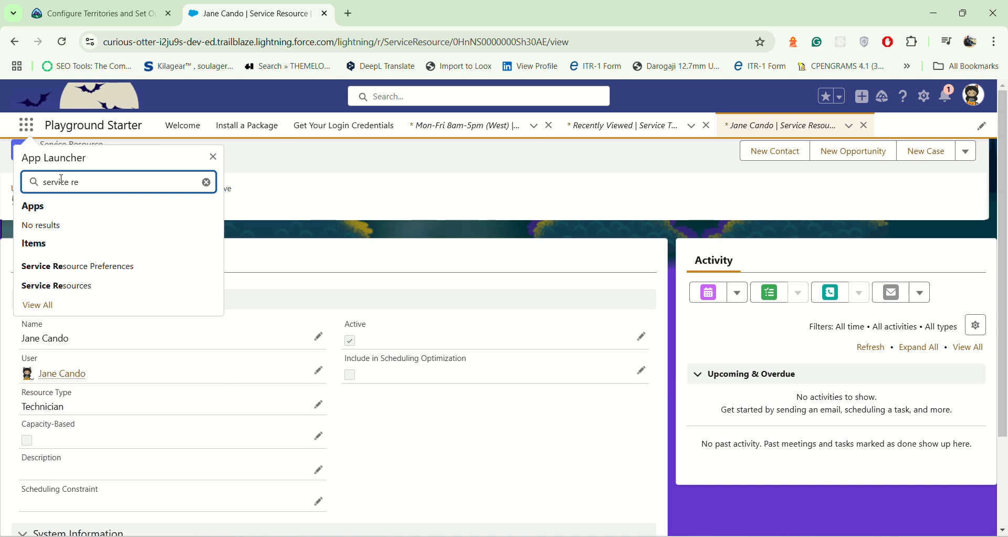
pyautogui.click(76, 288)
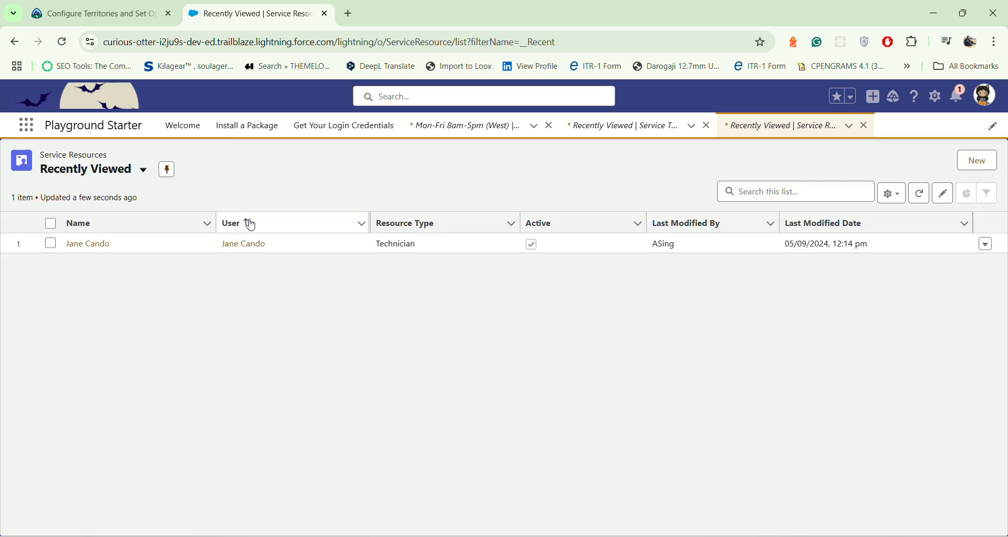
# From the technician's service resource record, start a new service territory member and choose San Francisco Area as its service territory
pyautogui.click(80, 244)
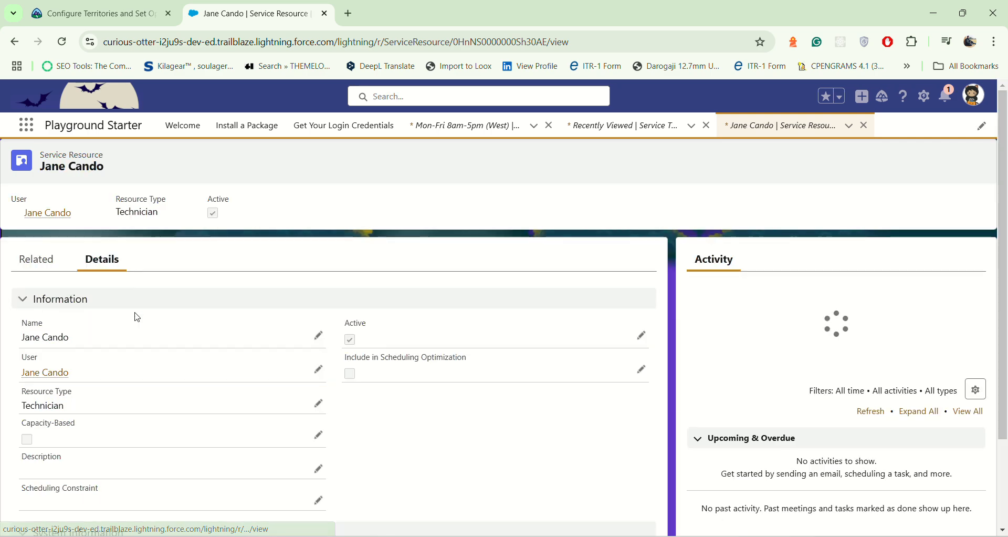
pyautogui.click(37, 259)
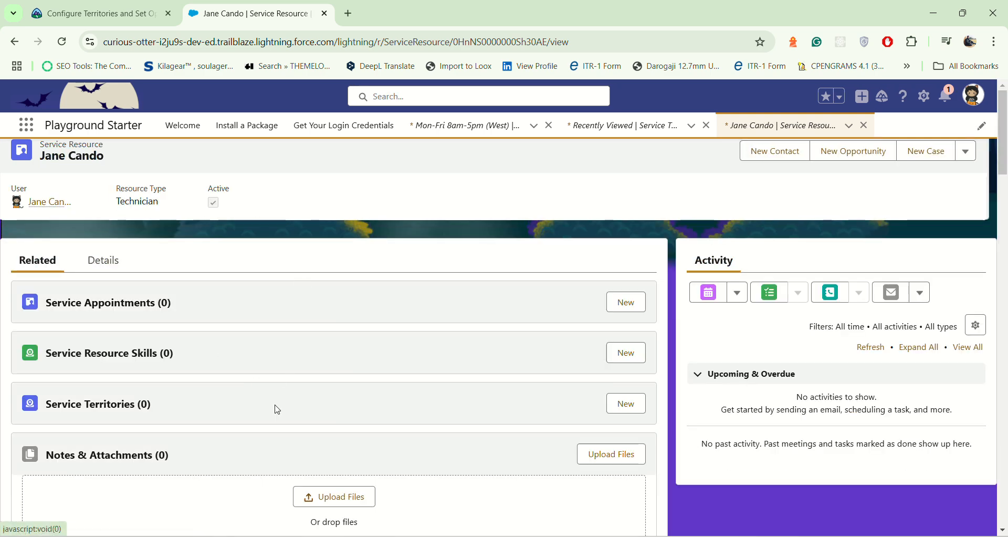
pyautogui.click(626, 403)
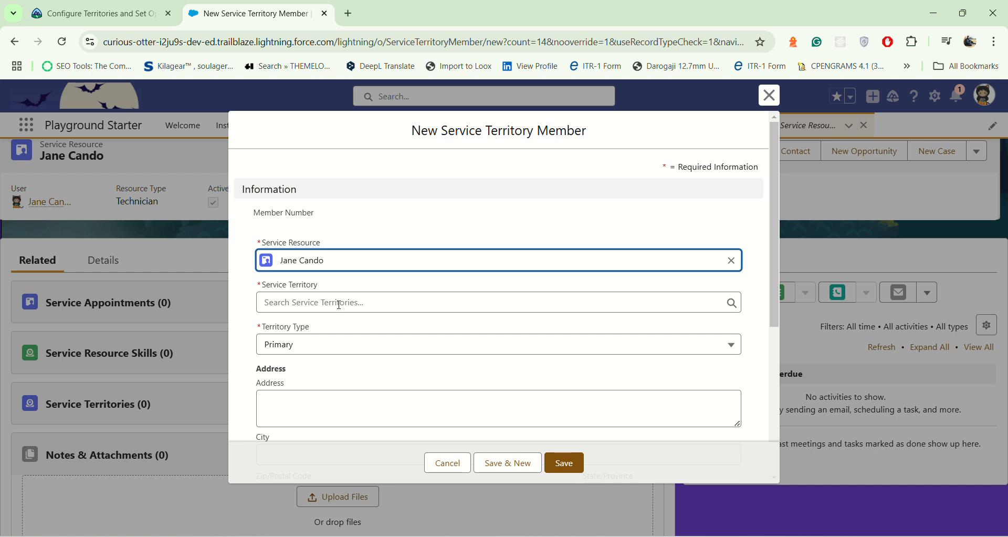
pyautogui.click(340, 305)
pyautogui.click(360, 353)
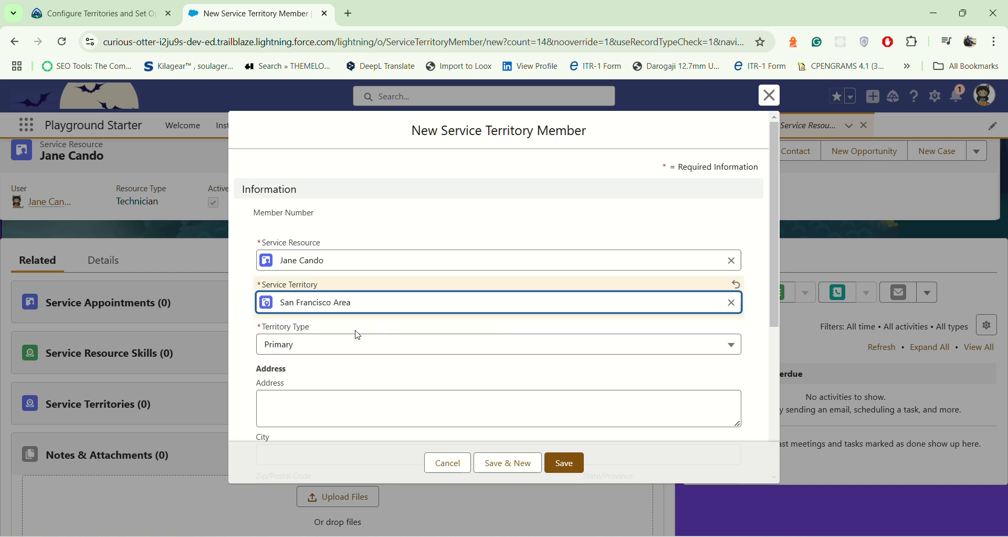
# Set the member's operating hours to Mon-Fri 8am-5pm (West) and the start date to today, 22/12/2024, and save the territory member
pyautogui.scroll(-4, 358, 335)
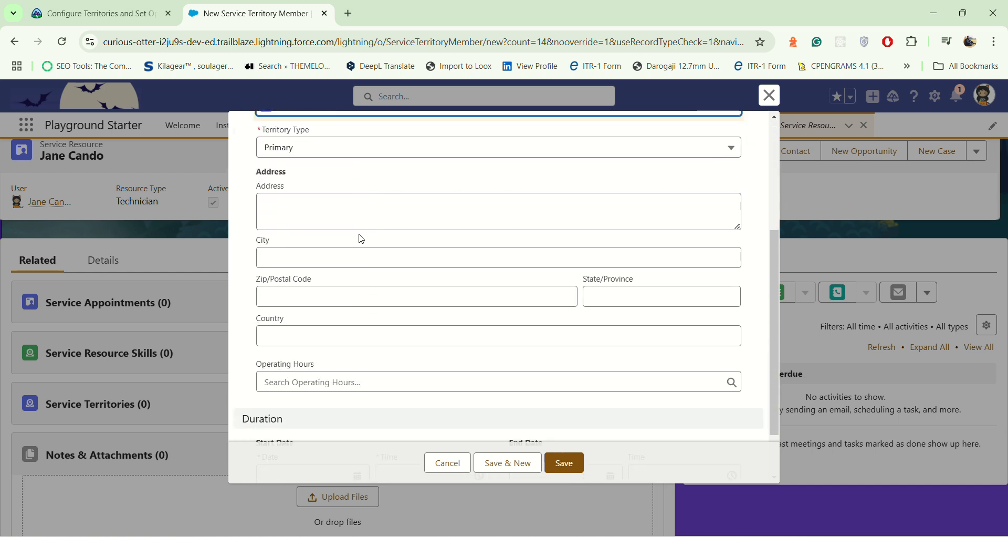
pyautogui.scroll(-2, 361, 239)
pyautogui.click(367, 315)
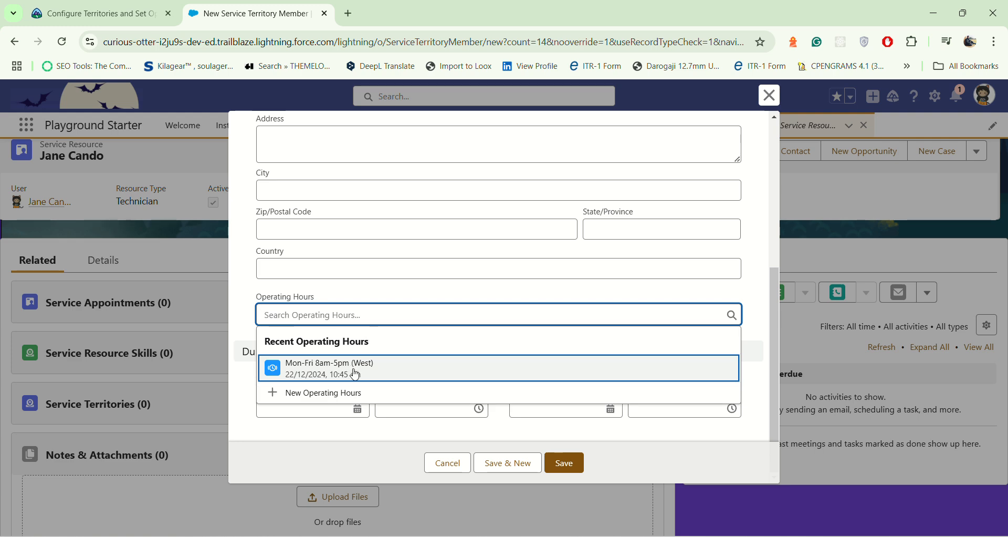
pyautogui.click(370, 363)
pyautogui.click(317, 398)
pyautogui.click(357, 408)
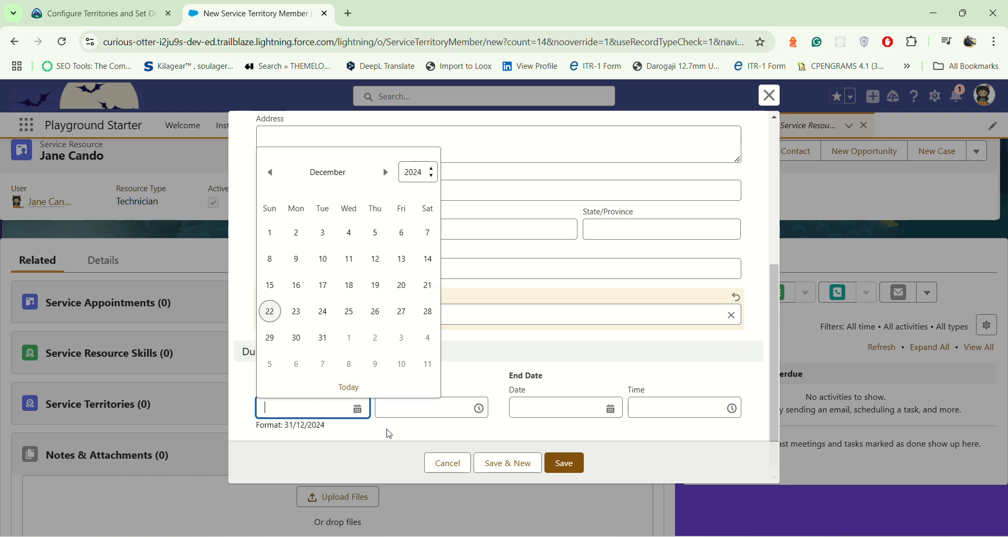
pyautogui.click(349, 388)
pyautogui.click(563, 464)
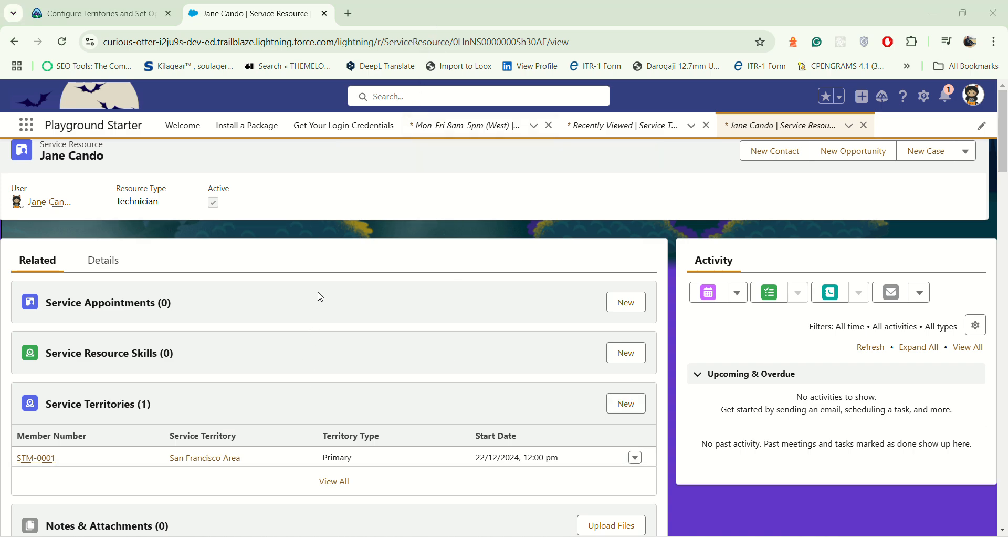
# Switch back to the Trailhead unit page and submit its hands-on challenge for checking to earn 500 points
pyautogui.click(133, 4)
pyautogui.scroll(-15, 336, 457)
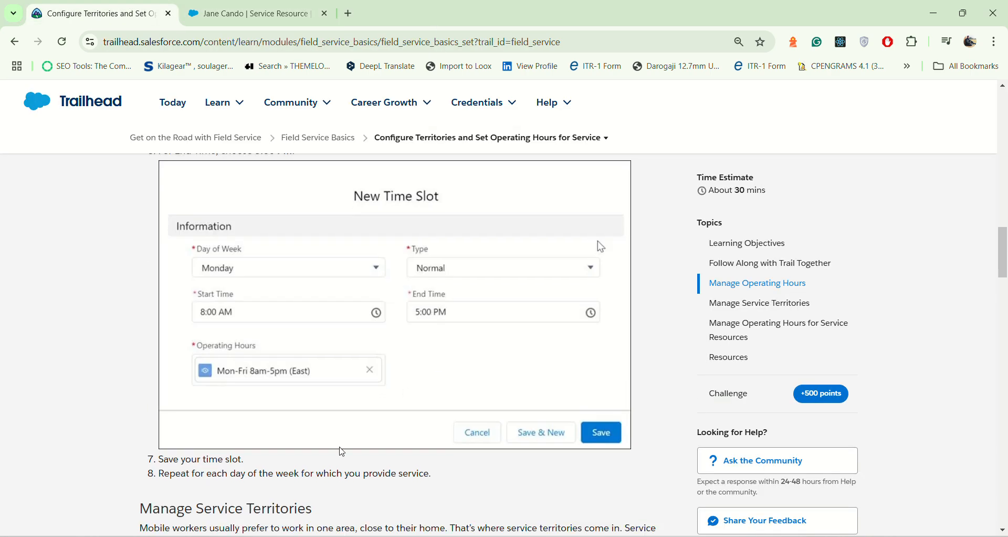
pyautogui.scroll(-6, 330, 459)
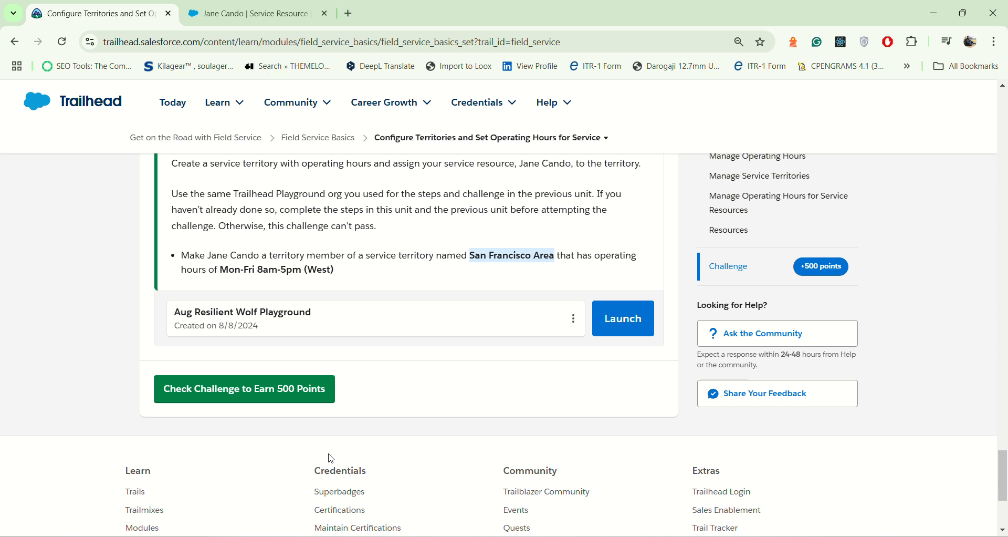
pyautogui.click(324, 389)
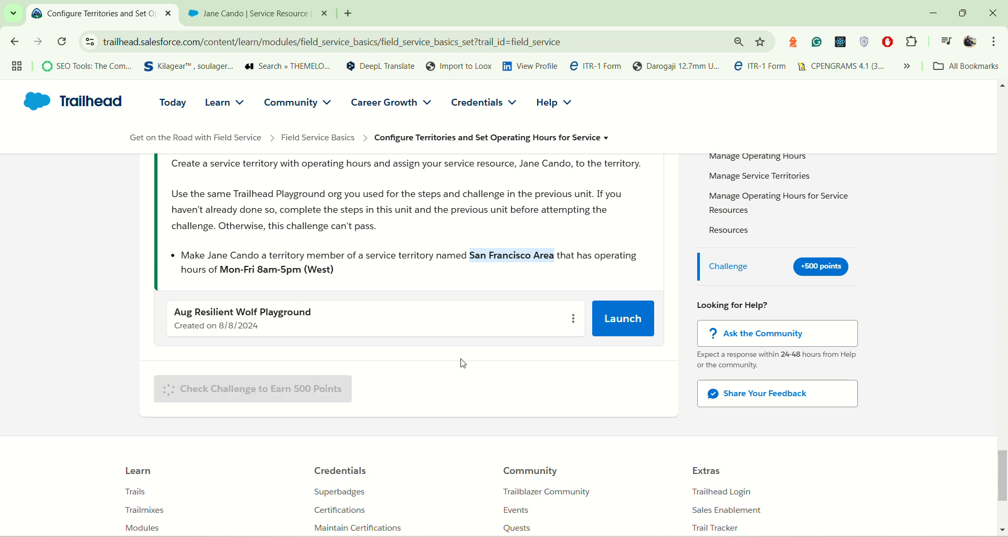